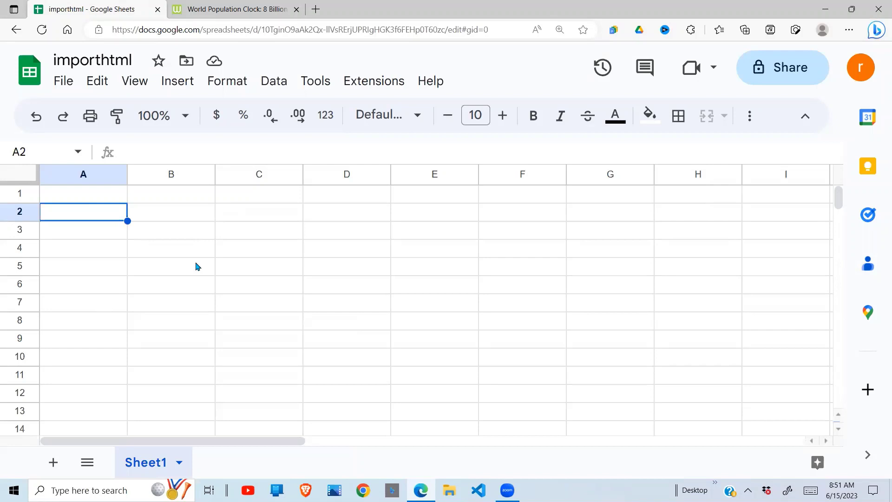
- Start an IMPORTHTML formula in cell A2 and read the help on its url, query, index and locale arguments
text(=)
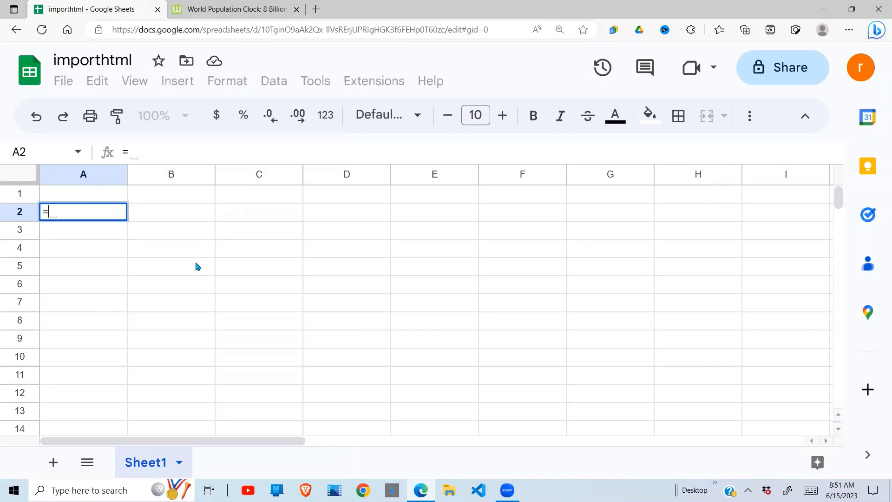
text(import)
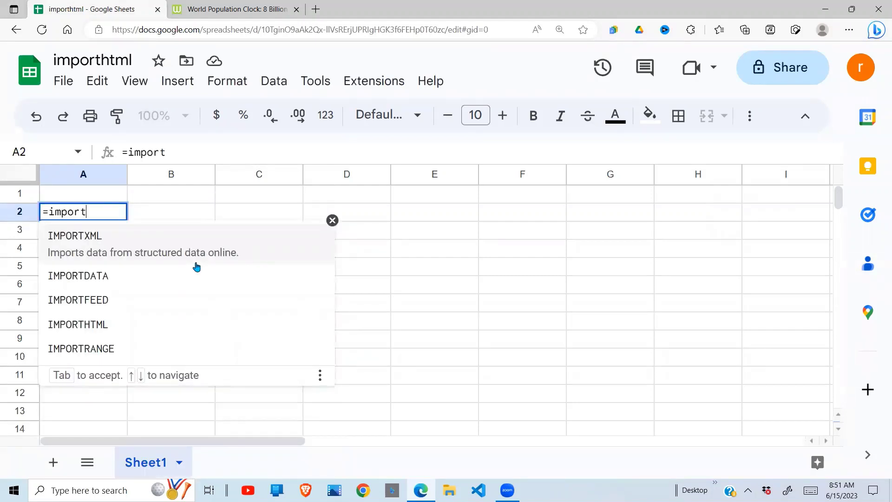
click(89, 321)
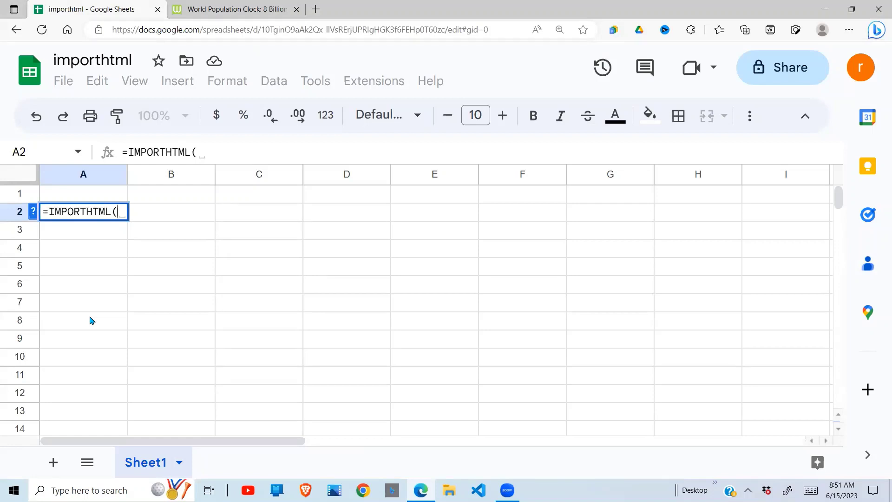
click(33, 212)
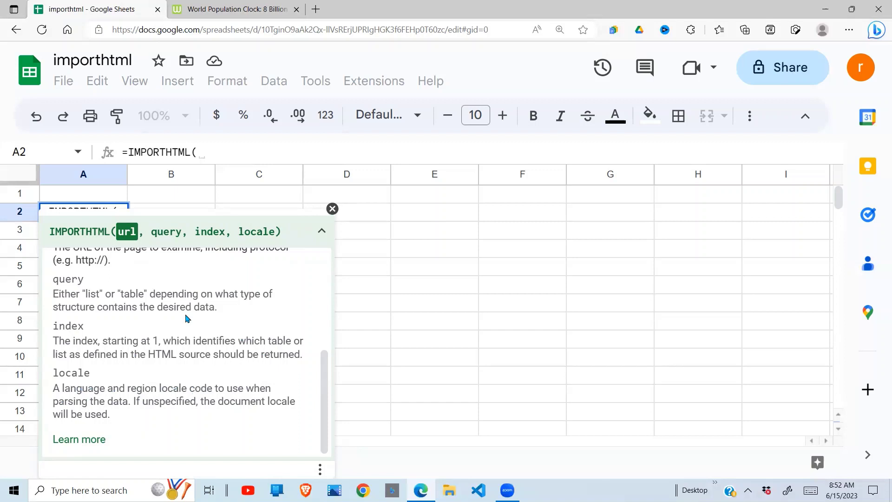
click(332, 209)
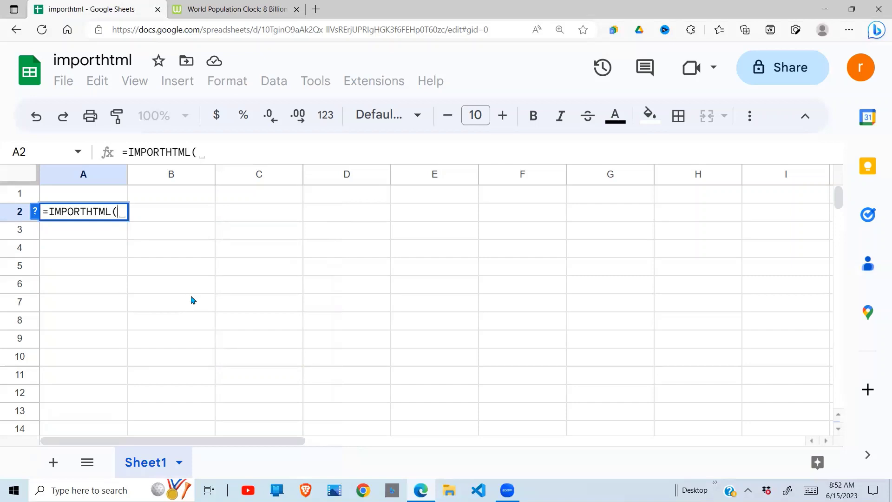
- Look through the Worldometer world population page for the tables it contains, including the forecast and population by region
click(255, 9)
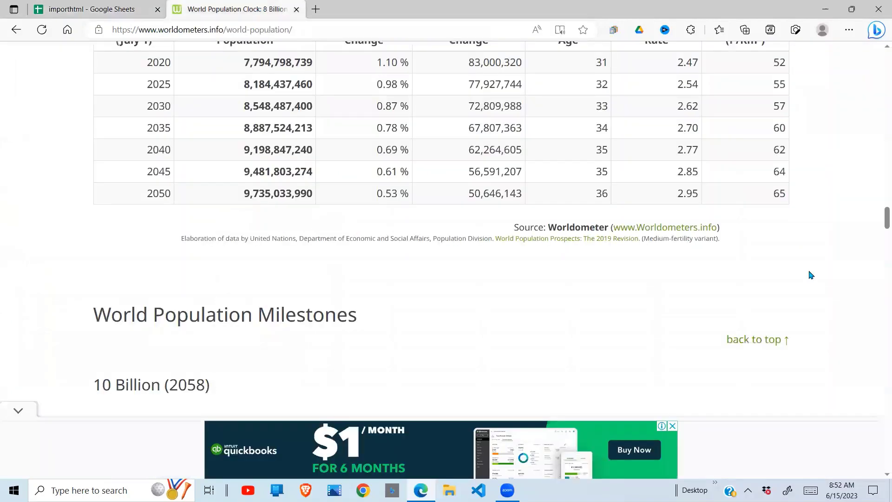
scroll(879, 223, up, 10)
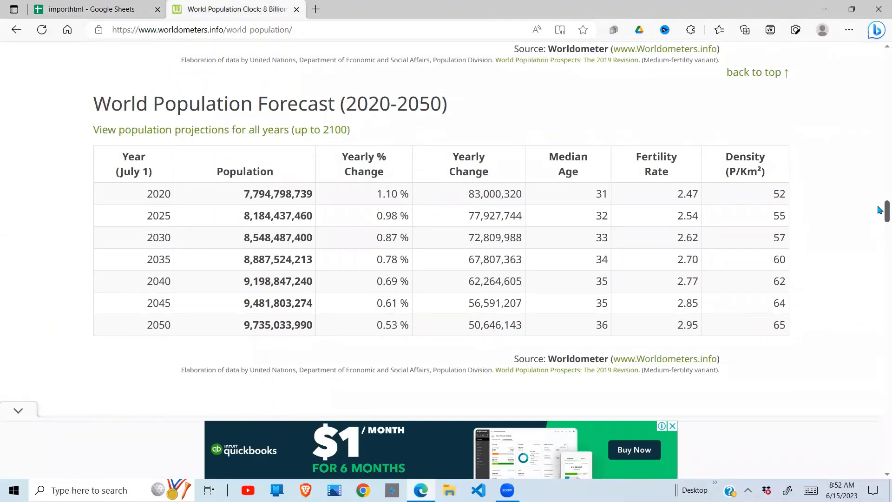
scroll(880, 200, up, 15)
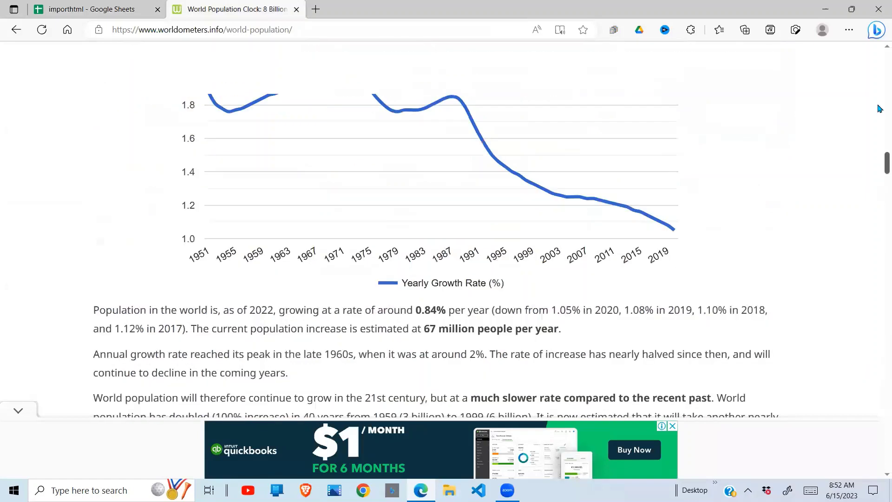
scroll(879, 91, up, 10)
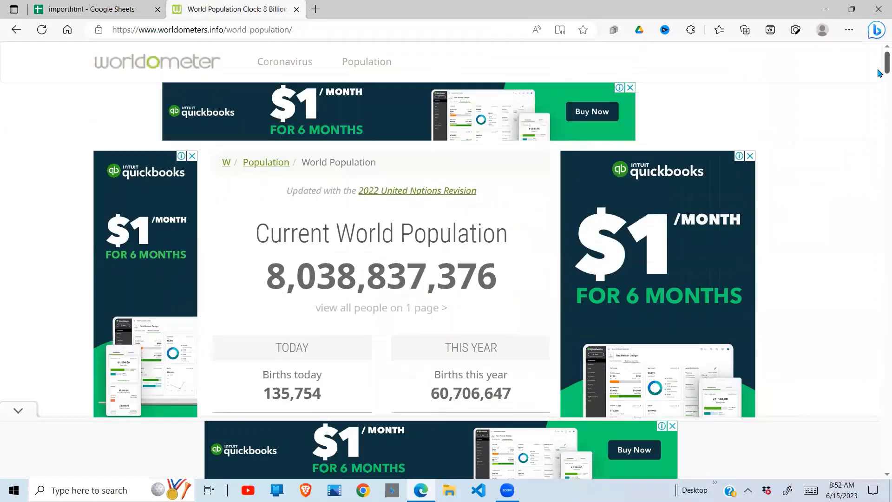
scroll(879, 63, up, 2)
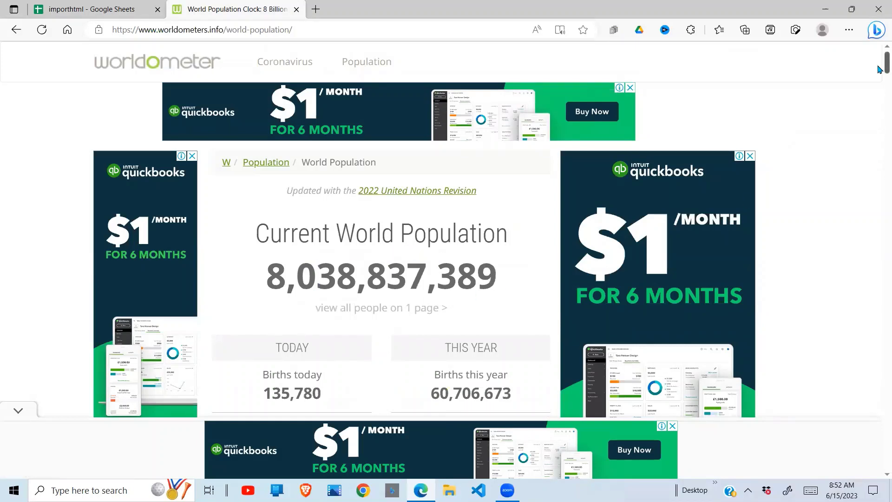
scroll(880, 84, down, 5)
scroll(880, 84, down, 8)
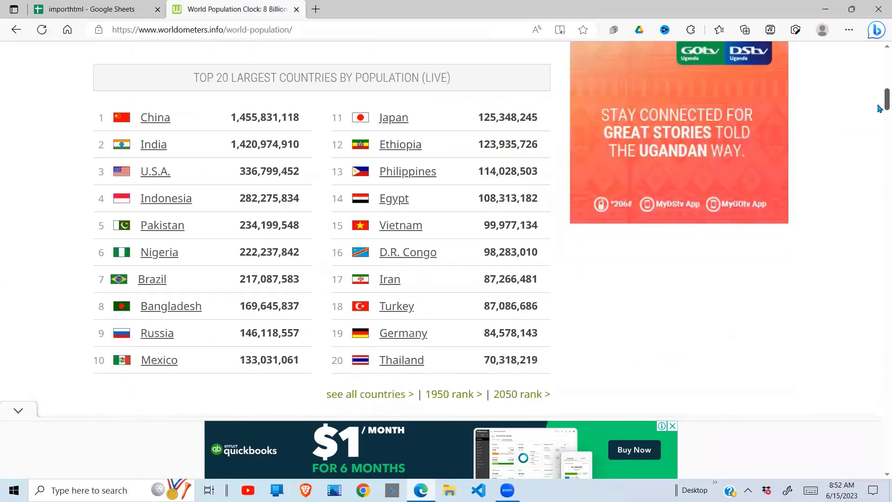
scroll(879, 116, down, 15)
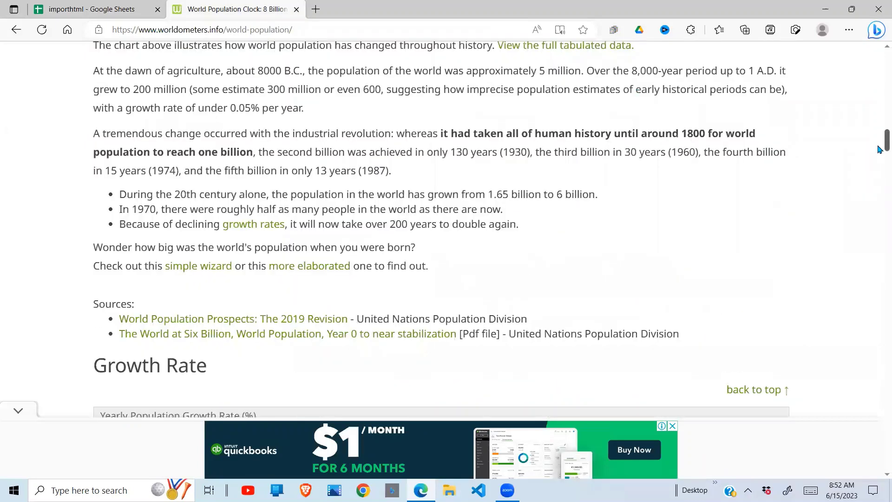
scroll(880, 166, down, 15)
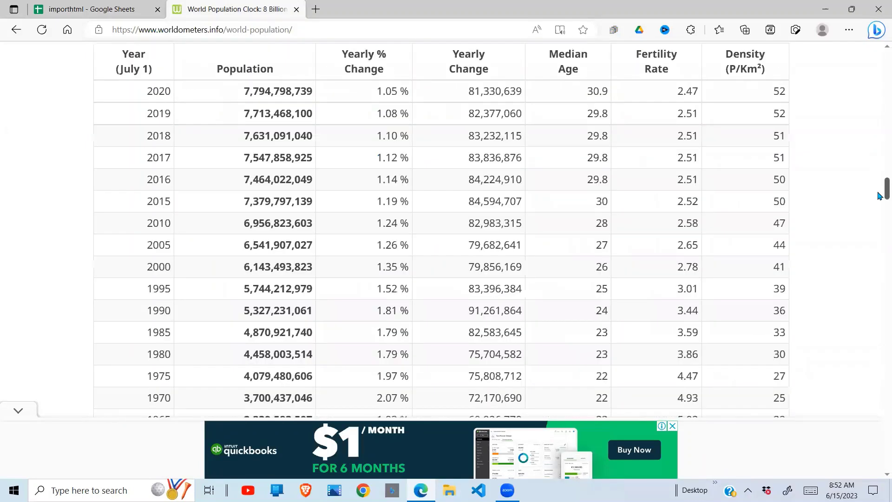
scroll(880, 207, down, 16)
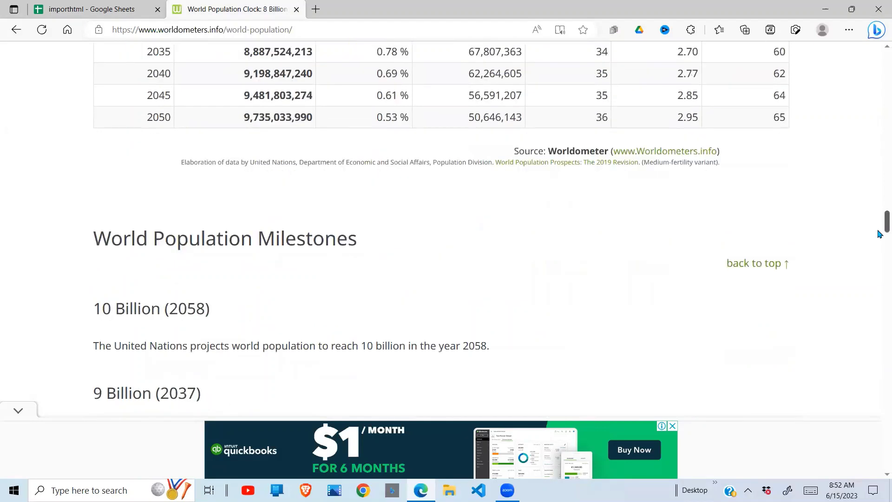
scroll(880, 238, down, 8)
scroll(880, 260, down, 10)
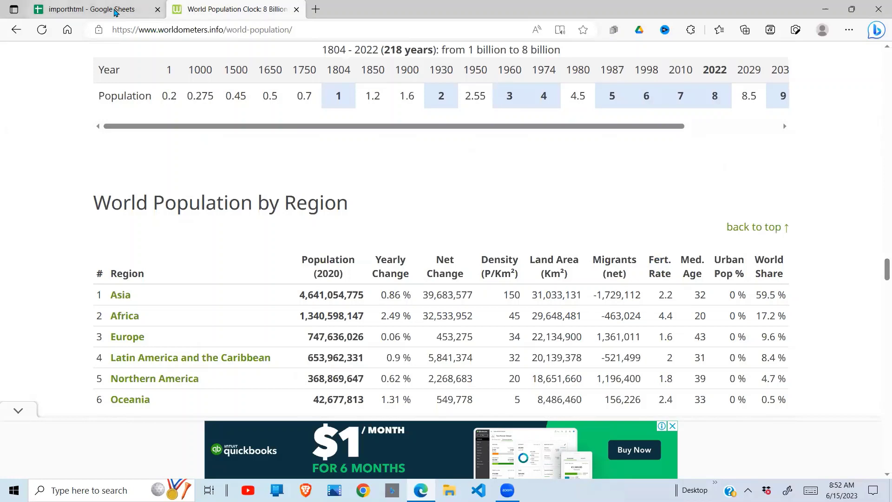
click(115, 10)
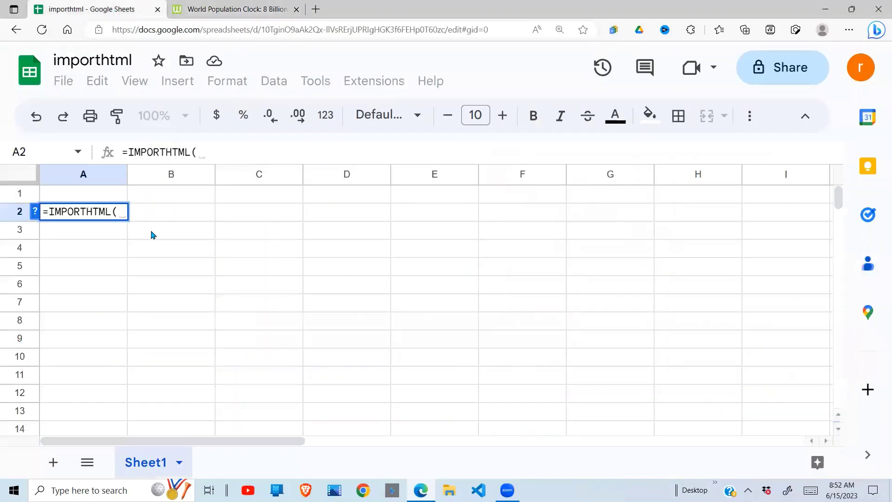
- Copy the Worldometer world population page's URL and enter it in quotes as the IMPORTHTML formula's first argument, followed by a comma
click(245, 8)
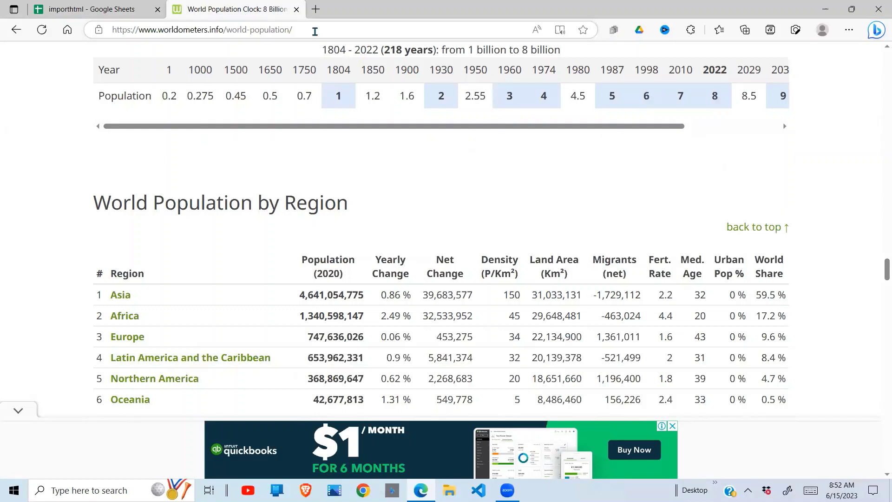
click(315, 31)
key(ctrl+c)
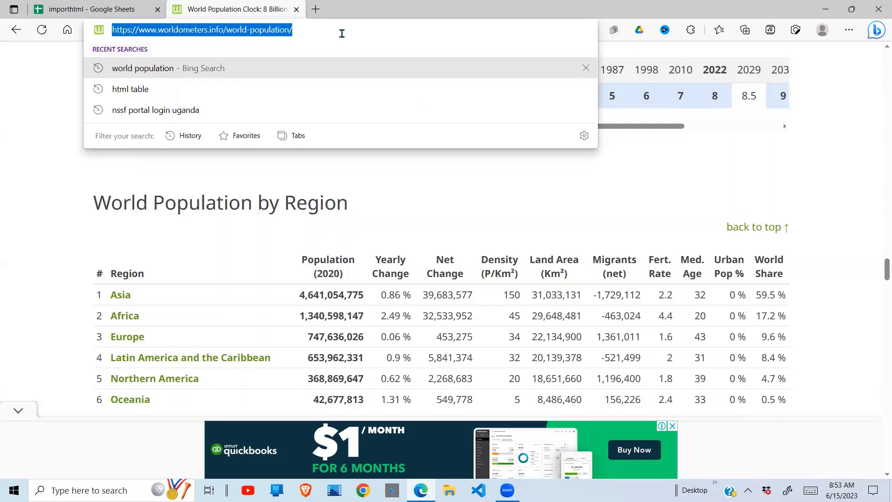
click(117, 14)
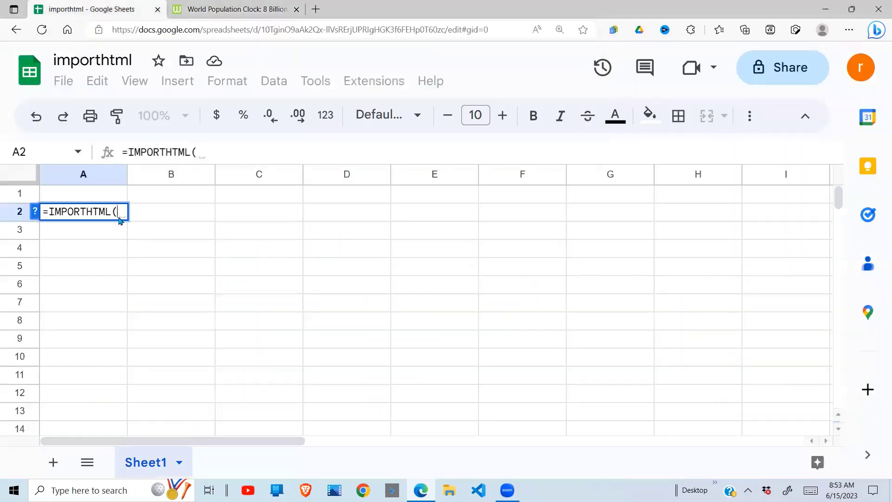
text(")
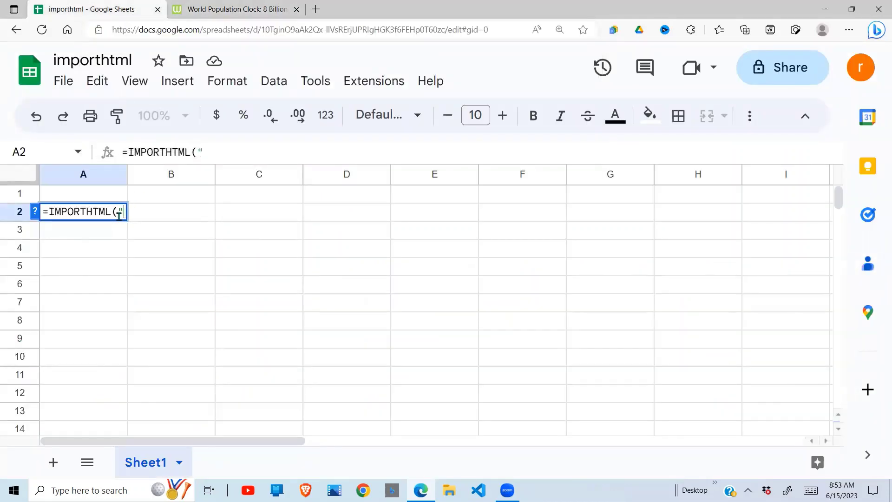
key(ctrl+v)
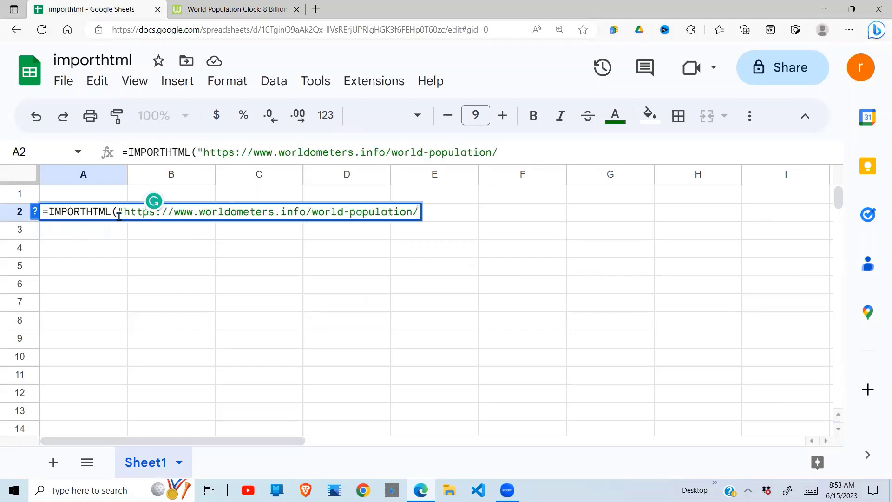
text(",)
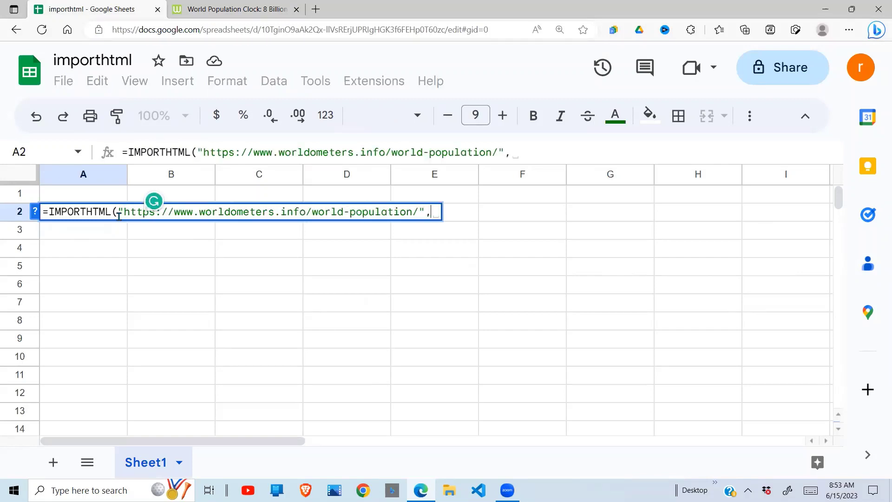
- Complete the A2 formula with the query "table" and index 1, and run the import
click(35, 211)
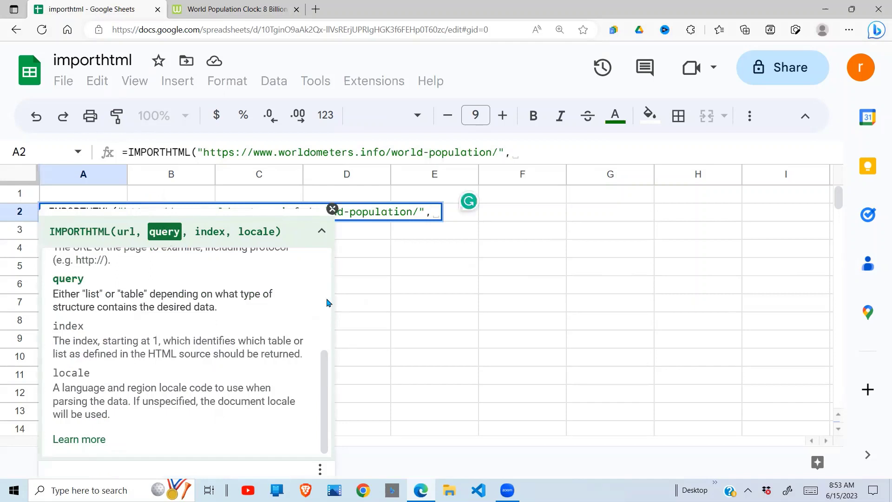
text("tab)
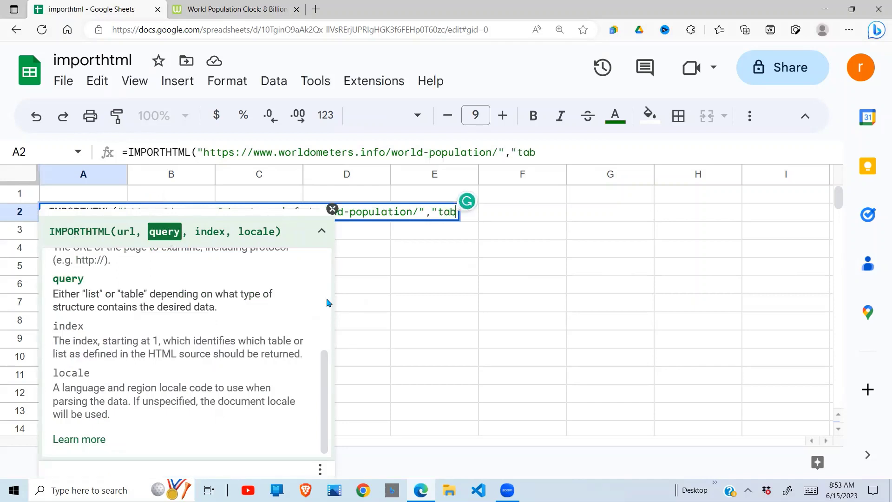
text(le",)
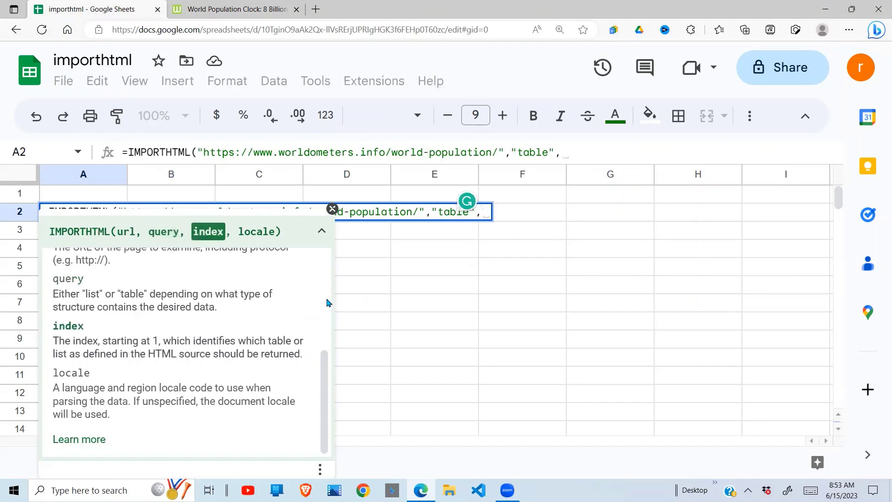
text(1)
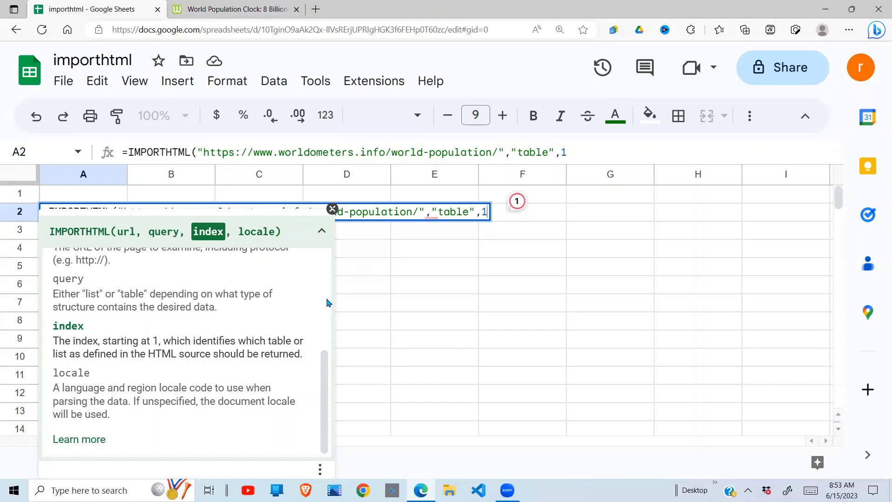
text())
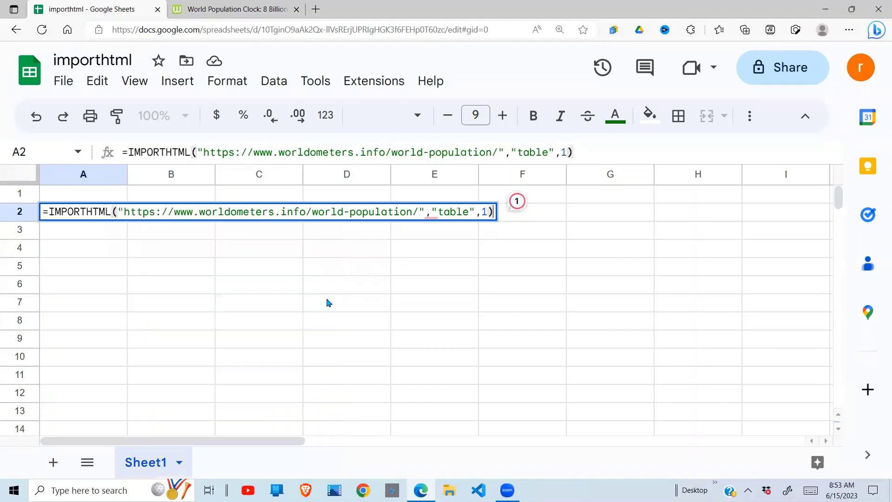
key(Return)
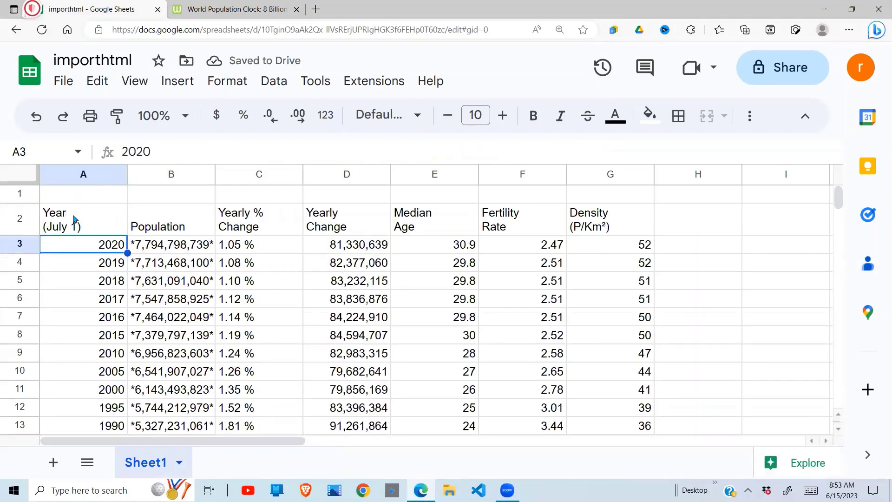
- Compare the table imported in A2 with the historical, forecast and region tables on the Worldometer world population page
click(76, 210)
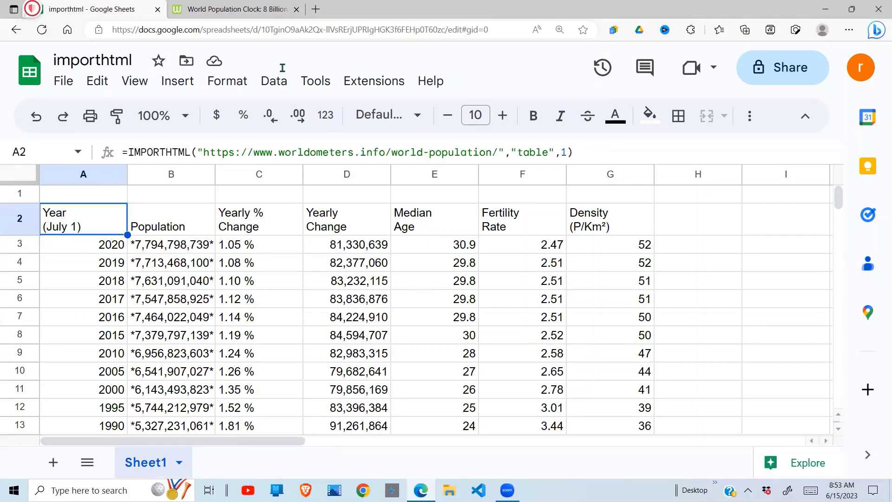
click(275, 14)
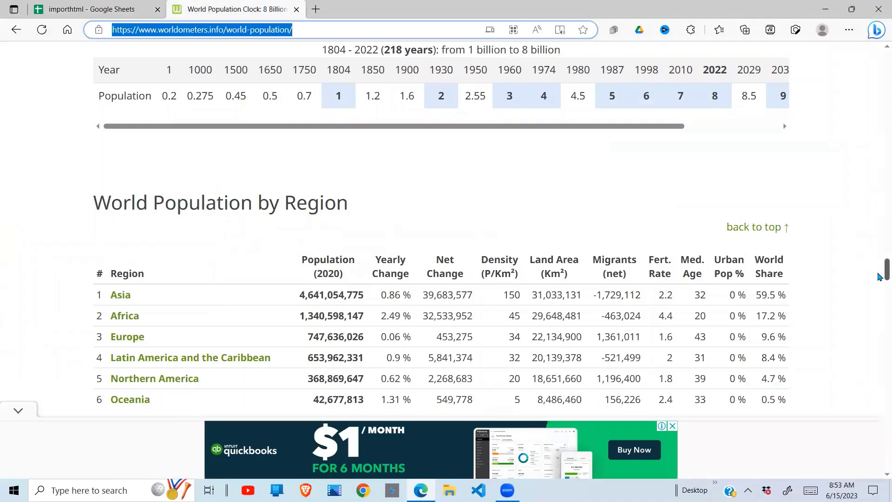
drag(879, 270, 879, 300)
scroll(879, 300, down, 8)
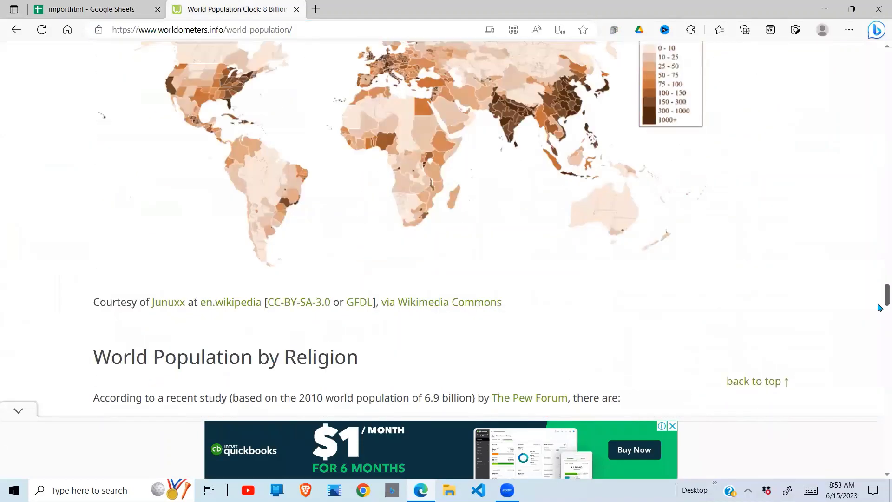
scroll(879, 290, down, 4)
scroll(880, 279, up, 10)
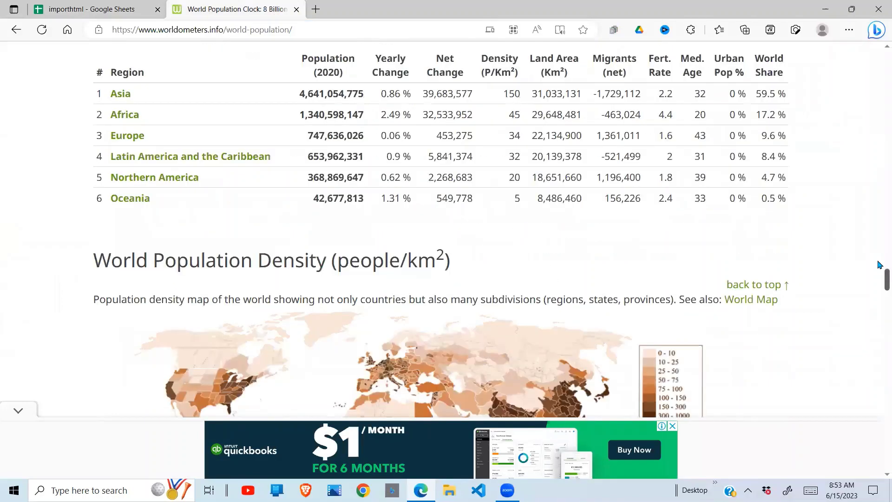
scroll(880, 267, up, 8)
drag(879, 253, 879, 218)
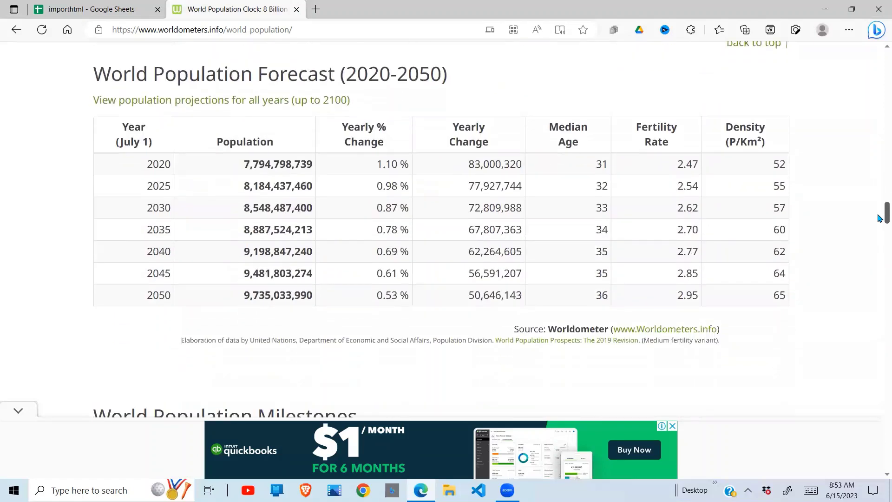
click(107, 7)
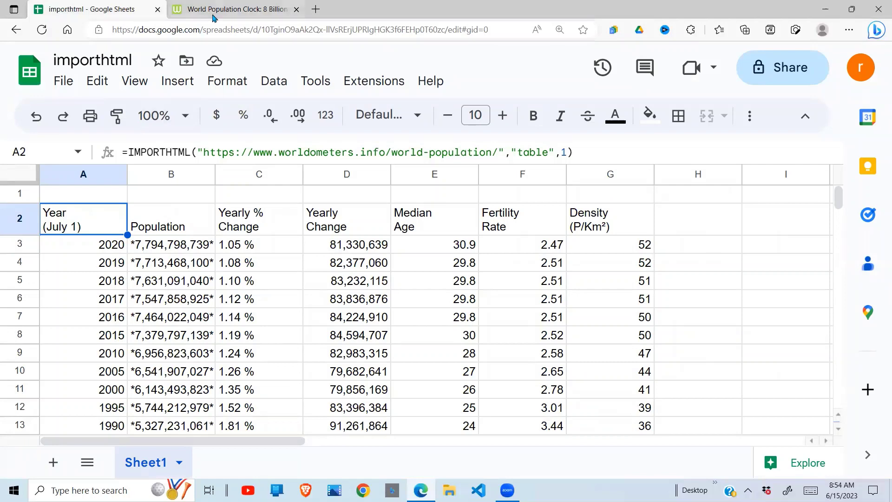
click(254, 7)
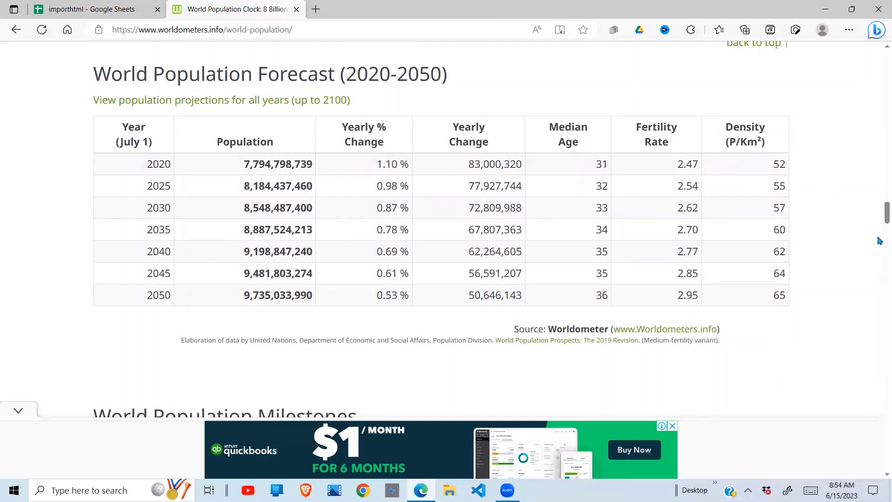
drag(880, 220, 879, 185)
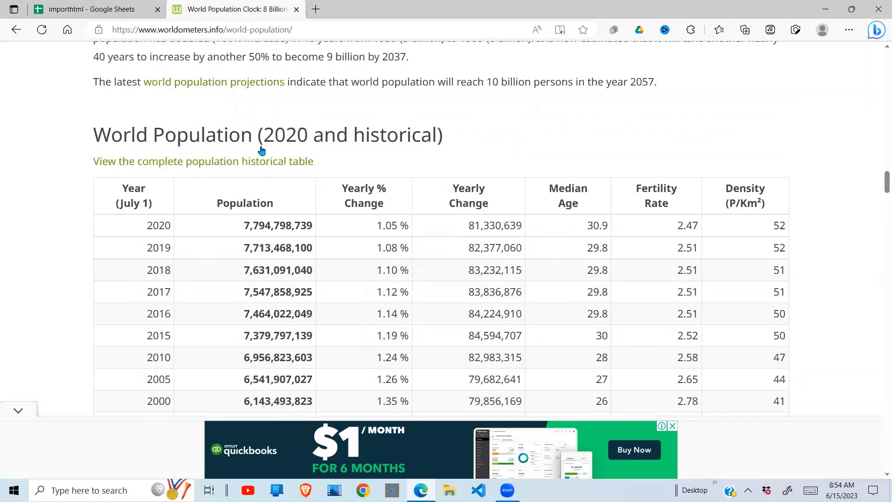
- Set the index argument of the A2 IMPORTHTML formula to 2 and run the import
click(117, 5)
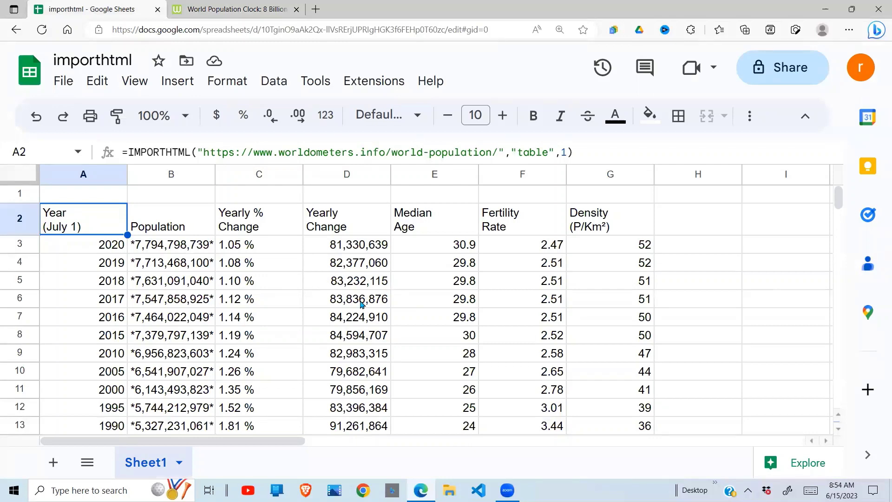
click(564, 152)
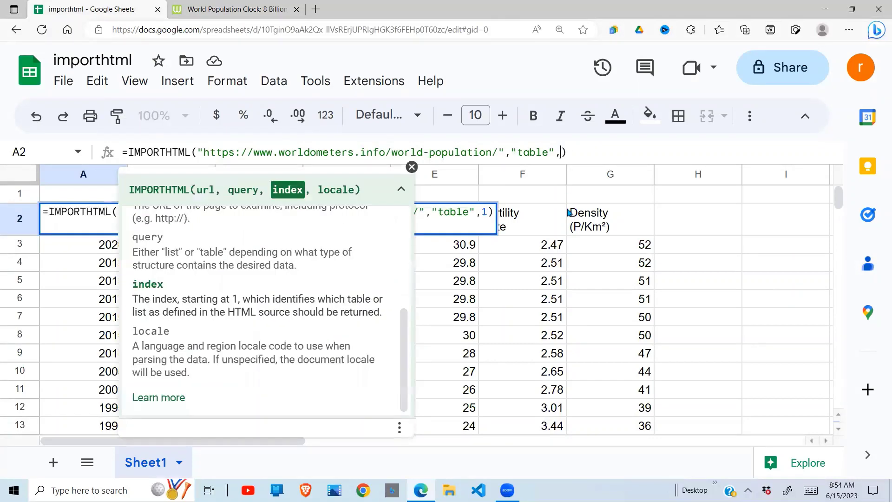
text(2)
key(Return)
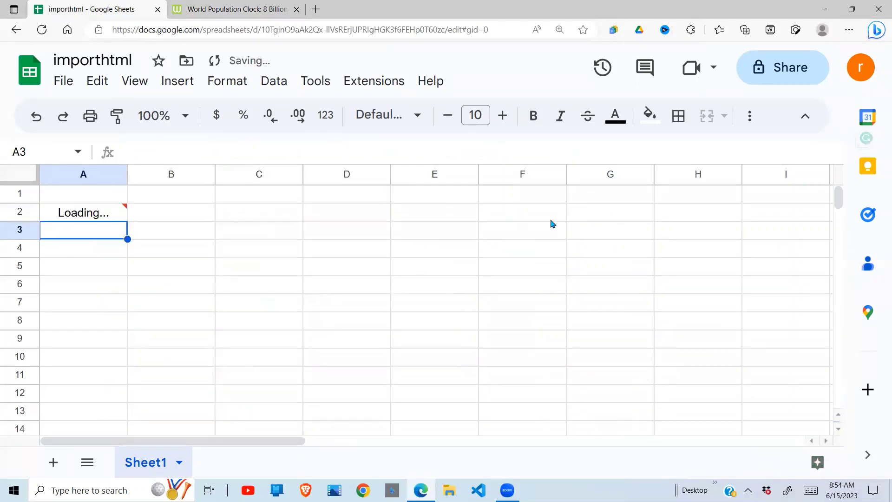
click(387, 309)
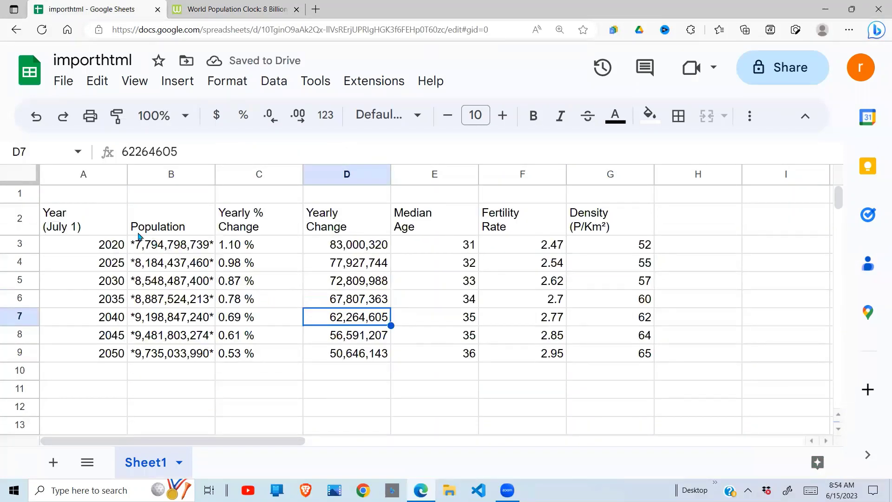
- Compare the imported rows with the World Population Forecast (2020-2050) table on the Worldometer page
click(248, 17)
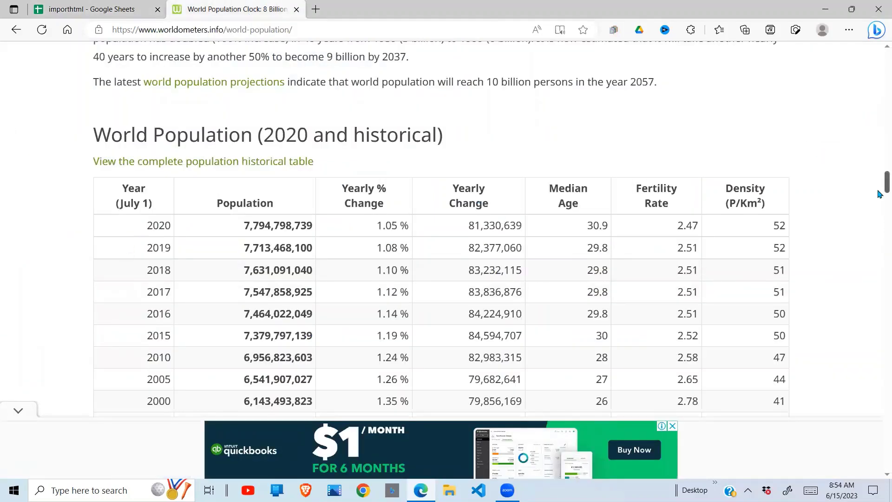
drag(879, 194, 880, 221)
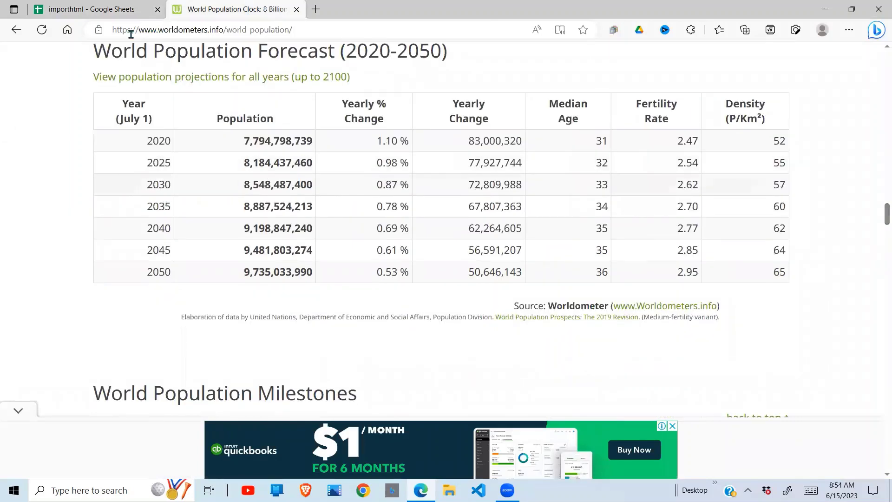
click(126, 11)
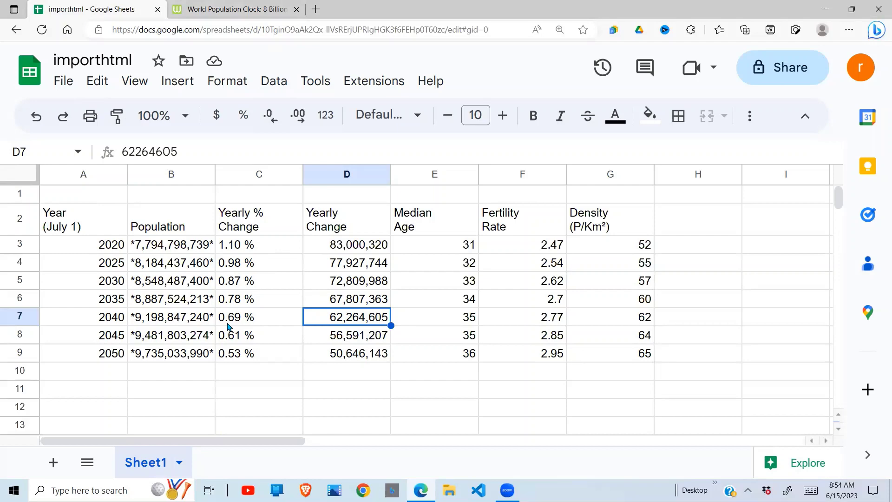
click(240, 9)
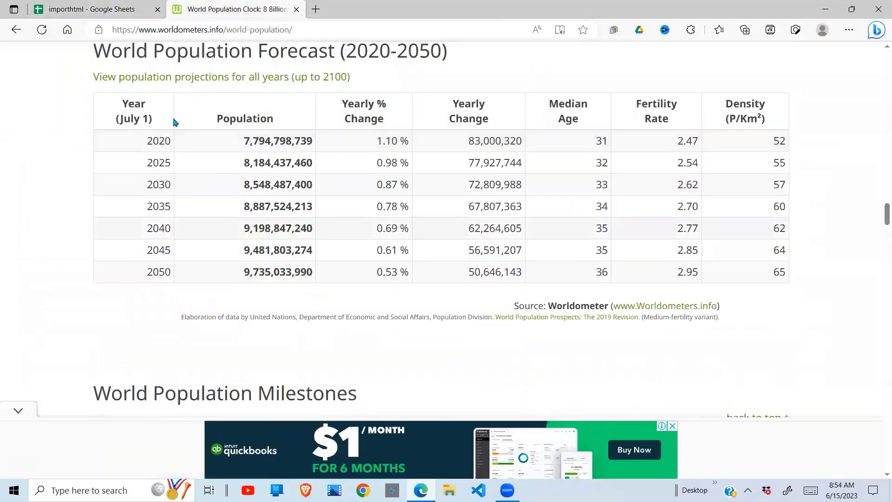
click(126, 9)
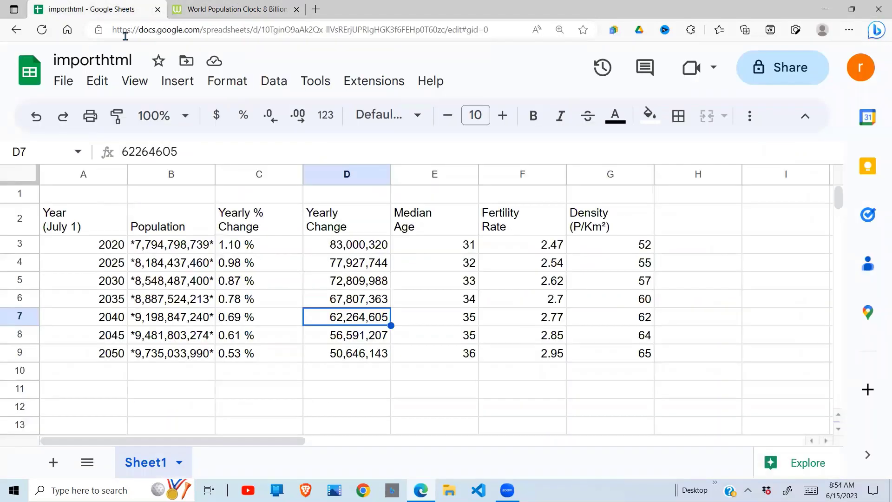
- Change the A2 IMPORTHTML formula's query to "list" and its index to 1, and run the import
click(91, 213)
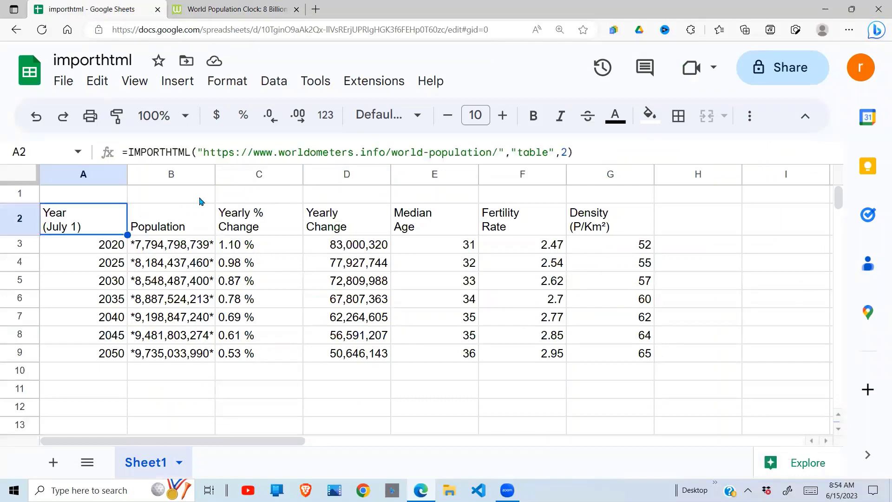
click(542, 153)
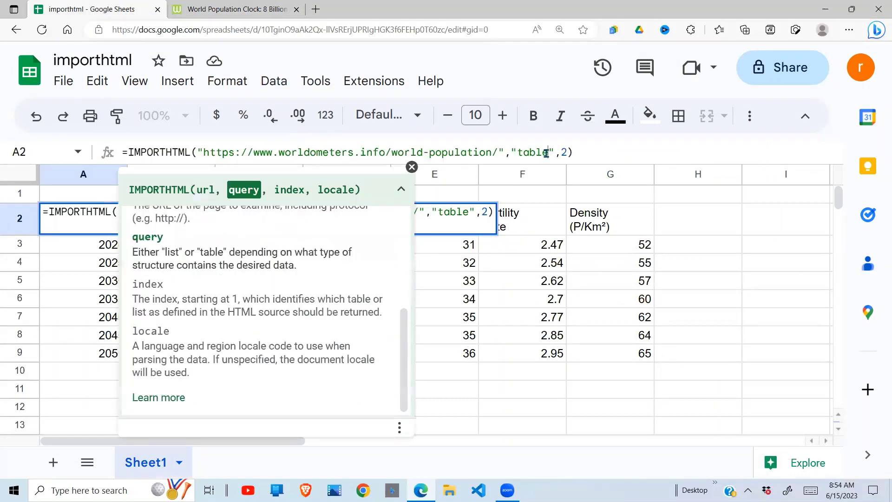
key(BackSpace)
key(BackSpace)
key(BackSpace)
key(BackSpace)
key(BackSpace)
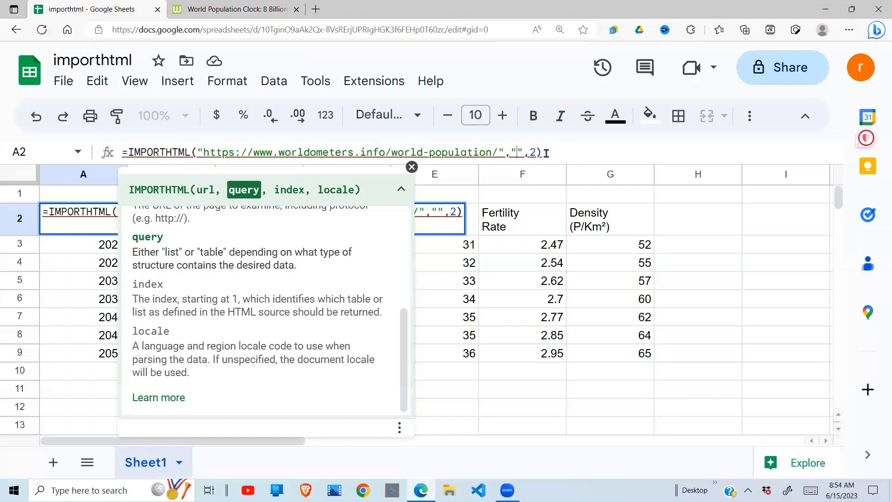
text(list)
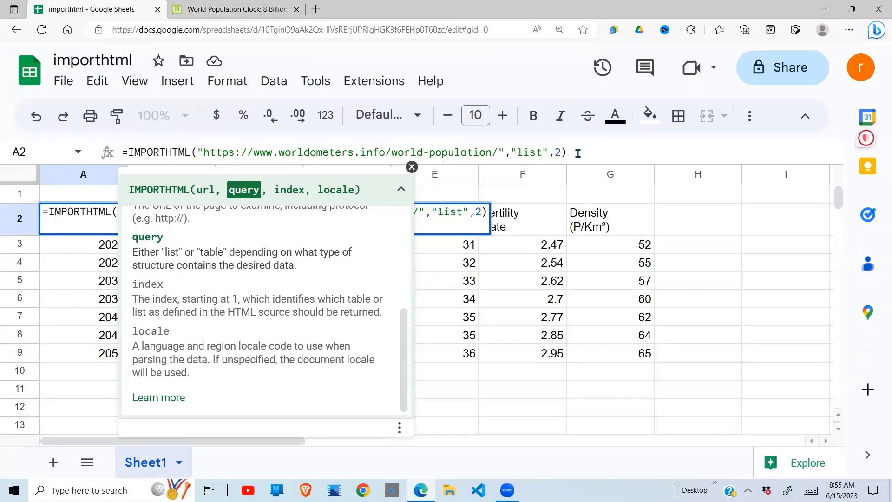
click(560, 154)
key(BackSpace)
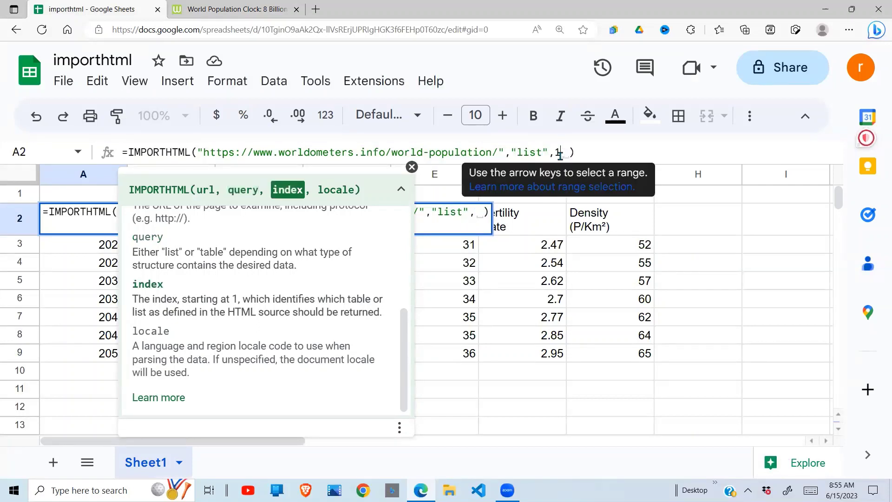
text(1)
key(Return)
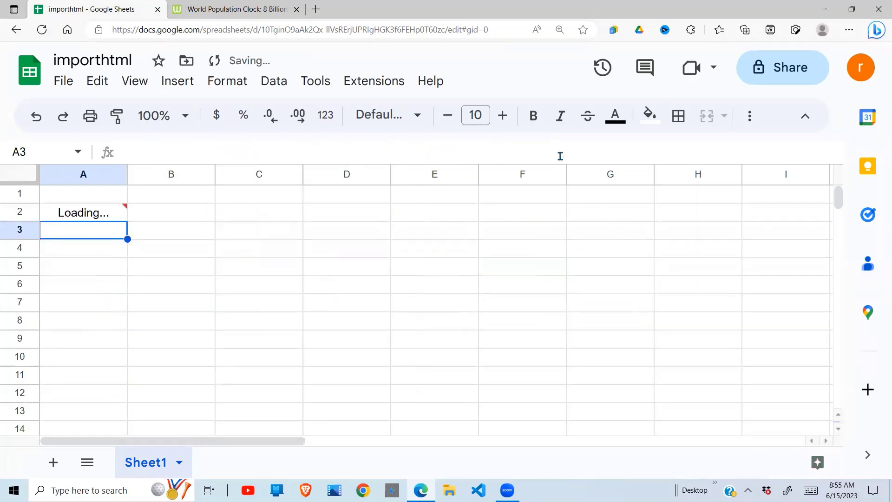
click(96, 216)
click(93, 234)
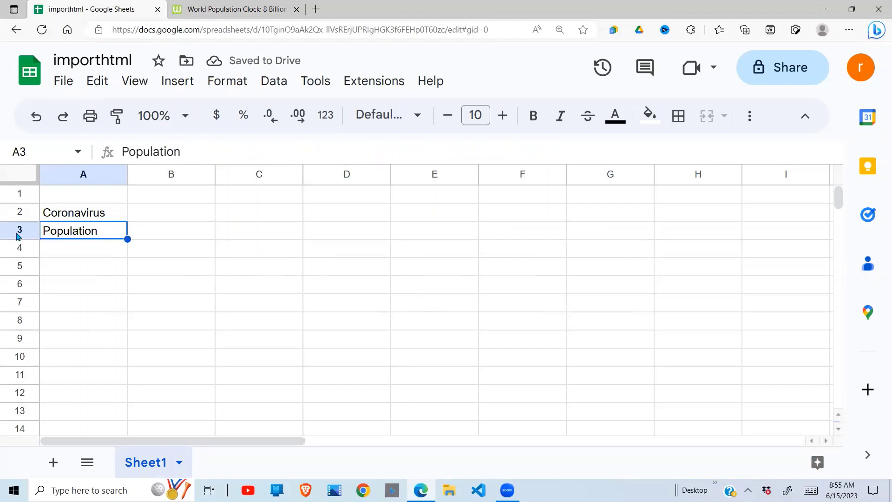
- Inspect the HTML of the Coronavirus navigation link at the start of the Worldometer page, and close the developer tools
click(229, 7)
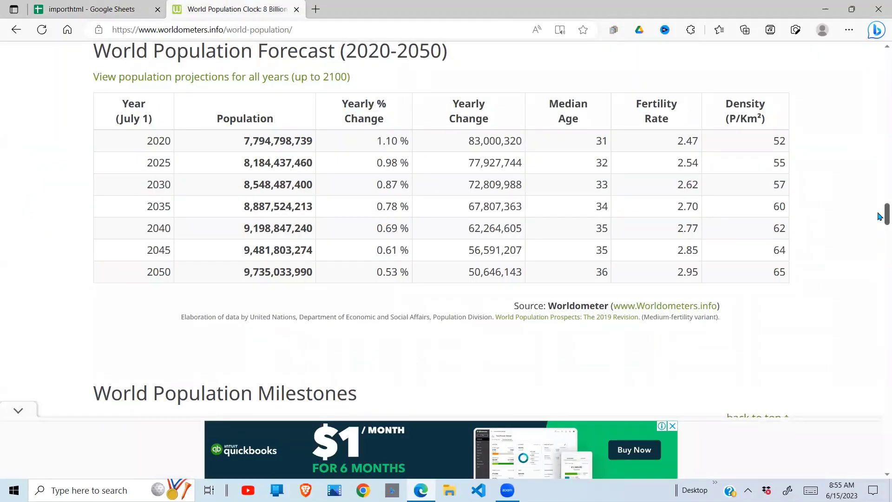
scroll(880, 214, up, 10)
scroll(880, 97, up, 15)
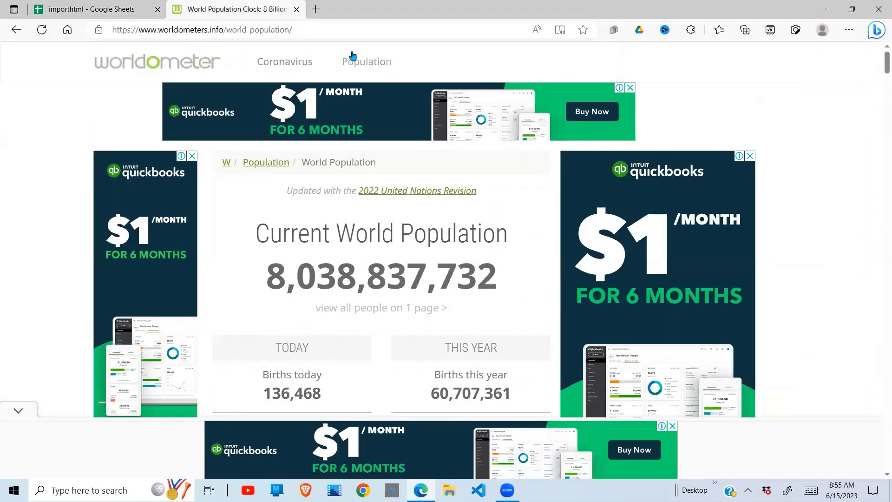
right_click(304, 65)
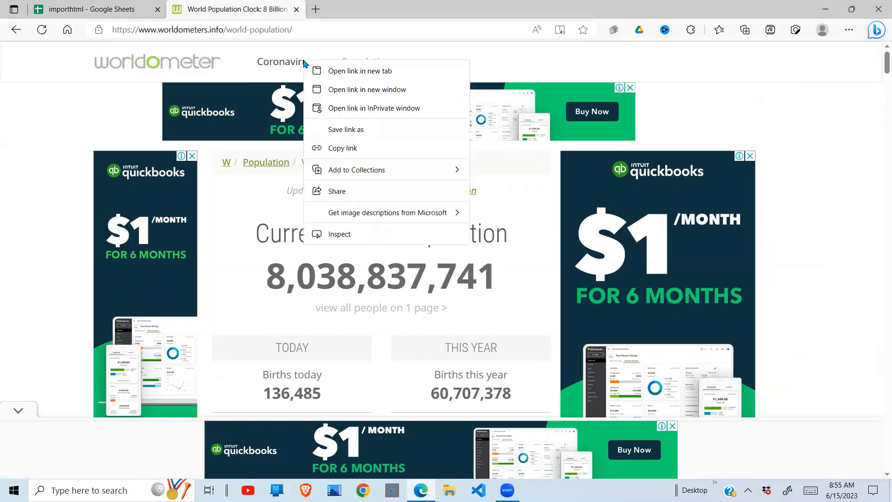
click(346, 239)
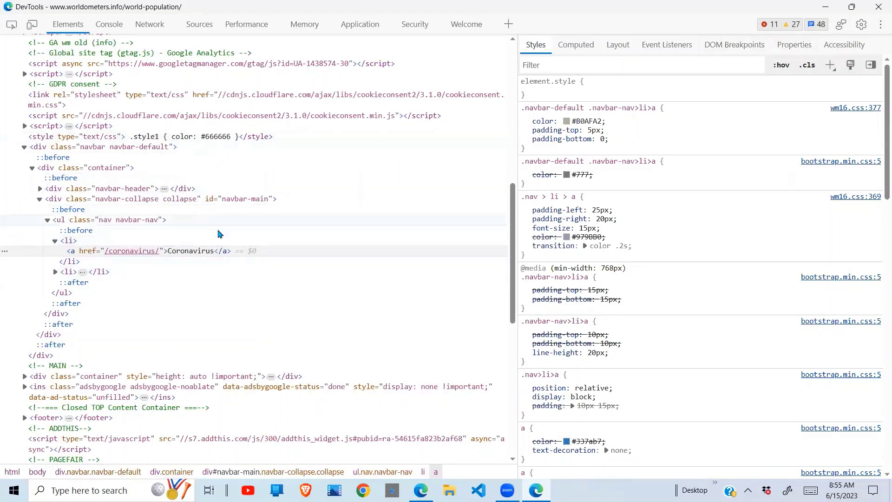
click(879, 7)
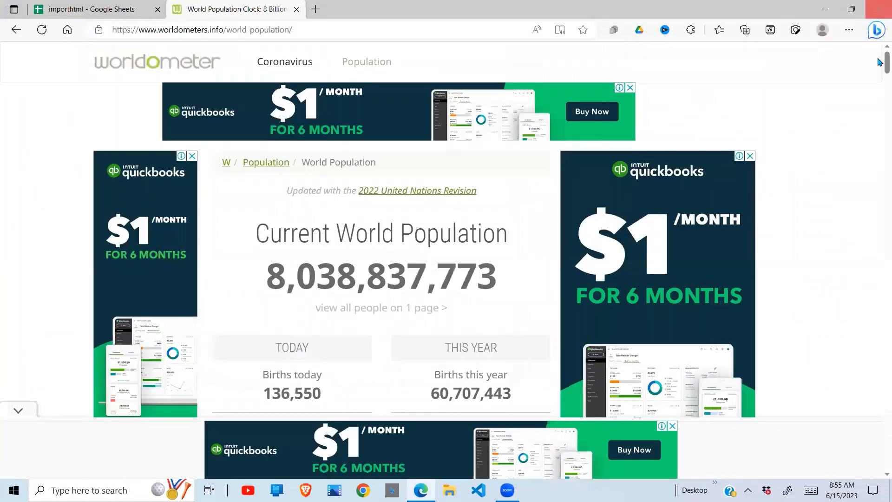
- Inspect the HTML of the World Population (2020 and historical) table, and close the developer tools
drag(880, 62, 879, 192)
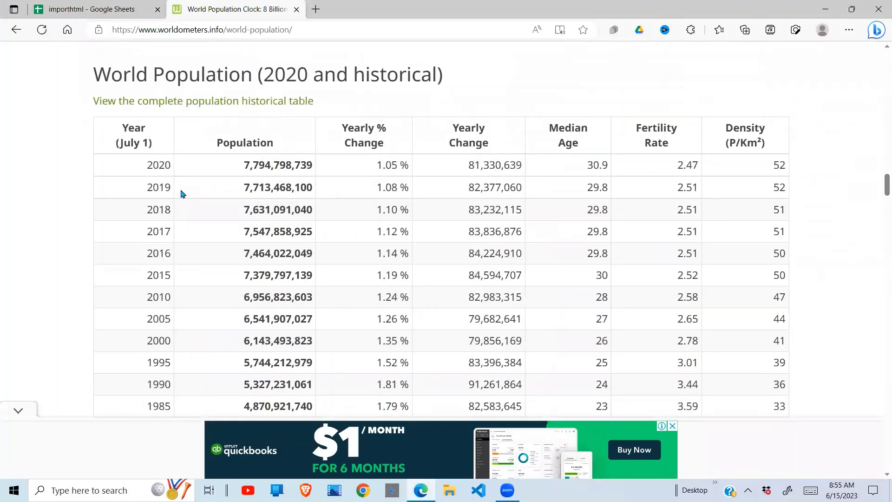
right_click(182, 182)
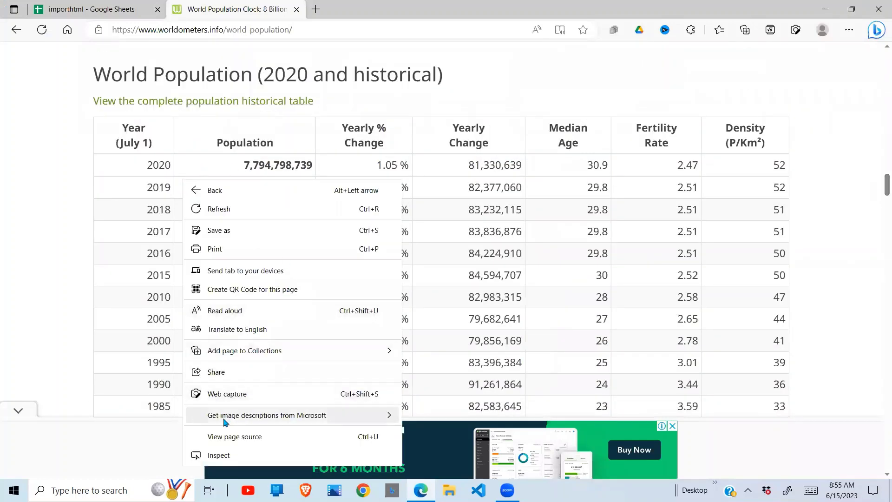
click(224, 454)
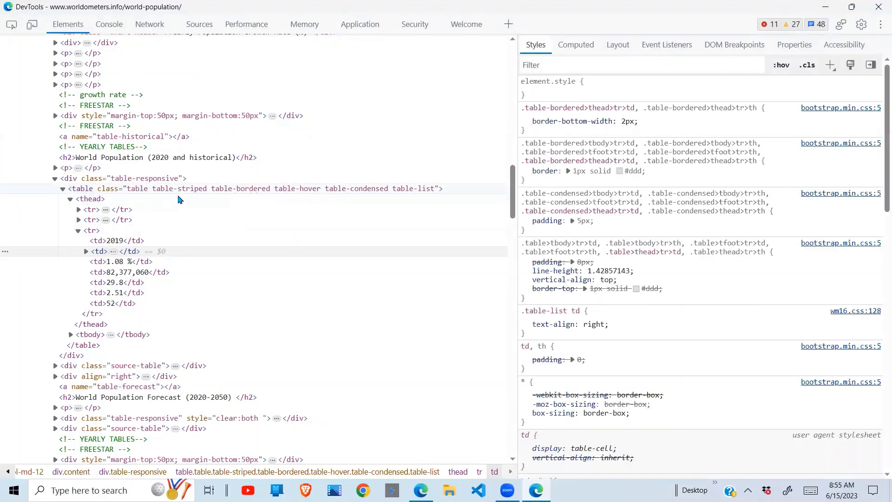
click(878, 13)
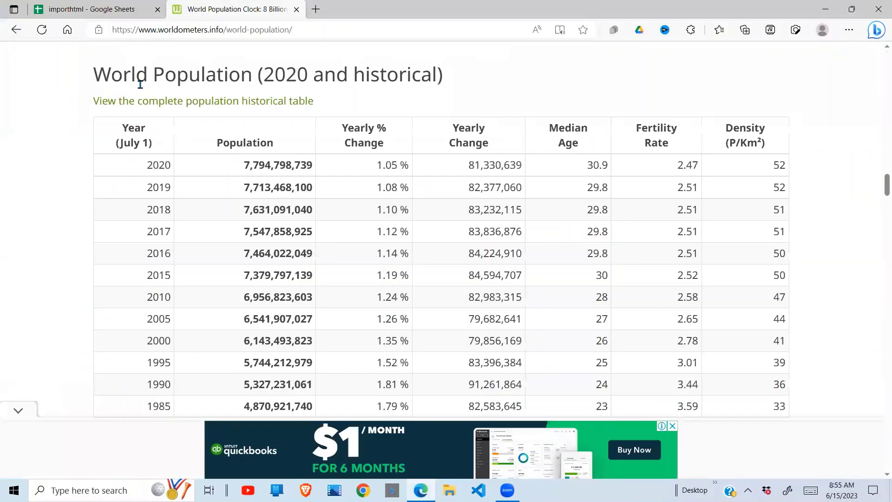
- Return to the spreadsheet and select cell A2 to review its list import formula
click(98, 10)
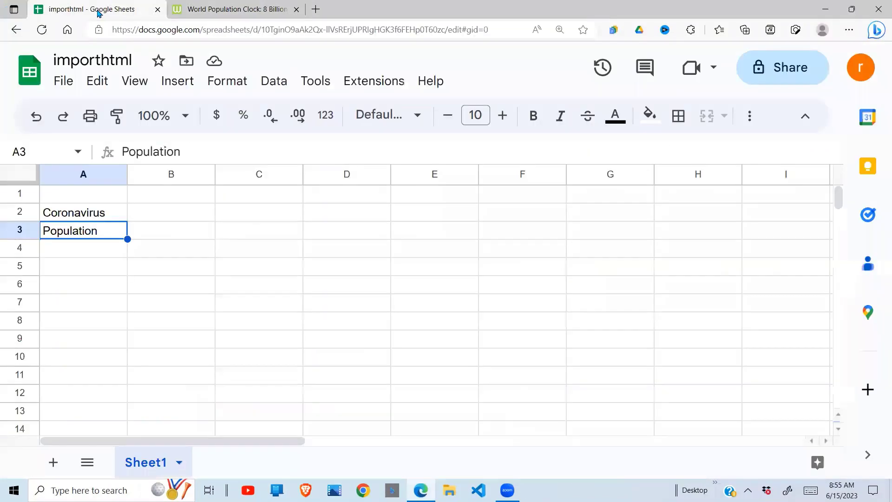
click(124, 256)
click(97, 212)
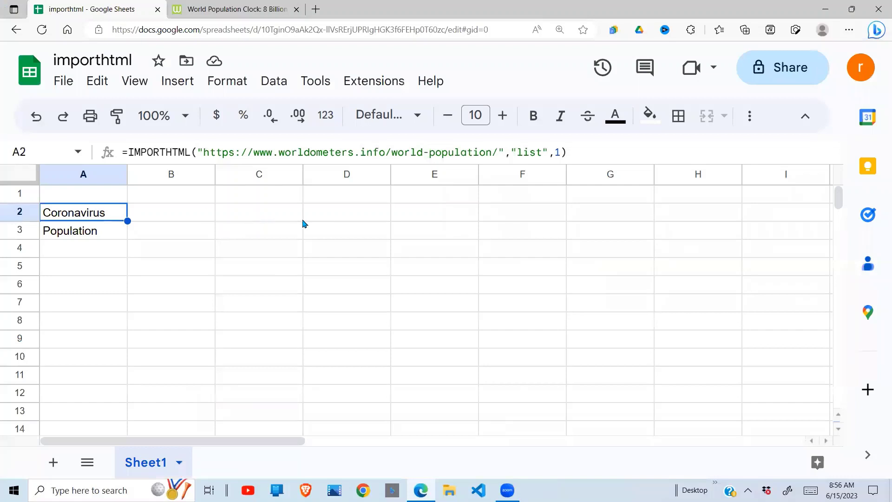
- Change the index in the A2 IMPORTHTML list formula to 2, run the import, and reselect A2
click(560, 157)
key(BackSpace)
text(2)
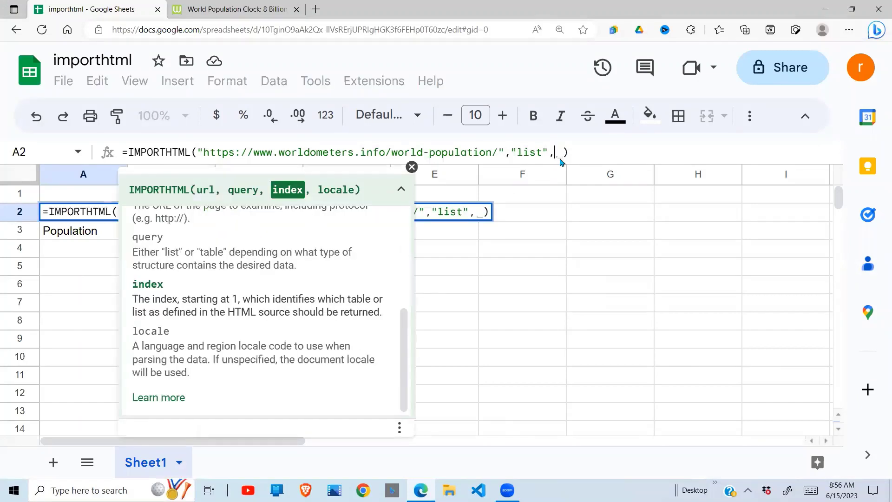
key(Return)
drag(219, 251, 155, 257)
click(86, 218)
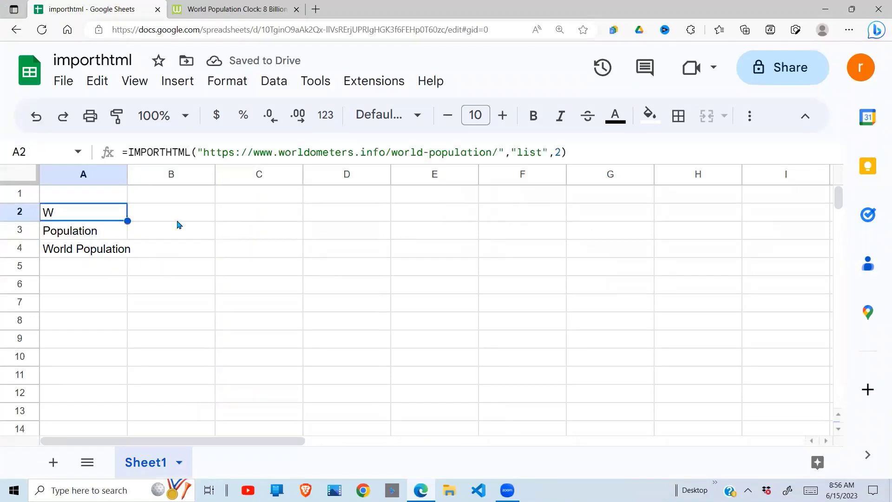
- Look back up the Worldometer page from the historical population table to the top 20 countries, and return to the spreadsheet
click(257, 10)
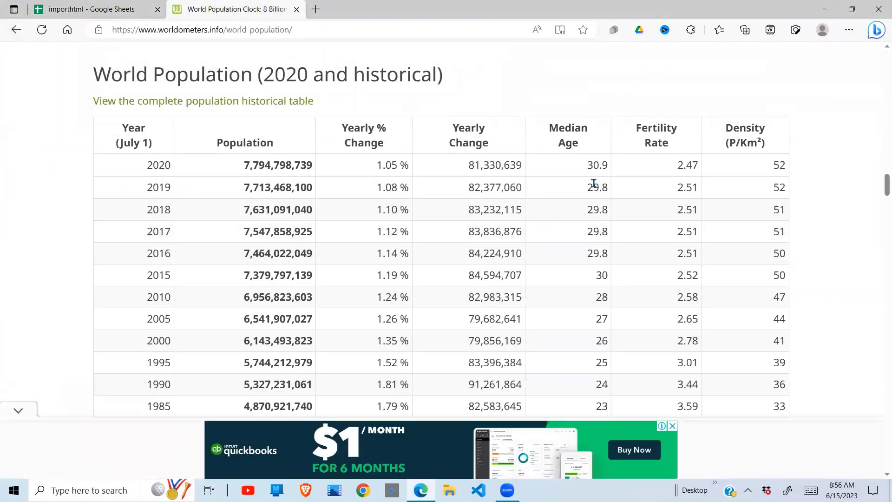
scroll(880, 157, up, 10)
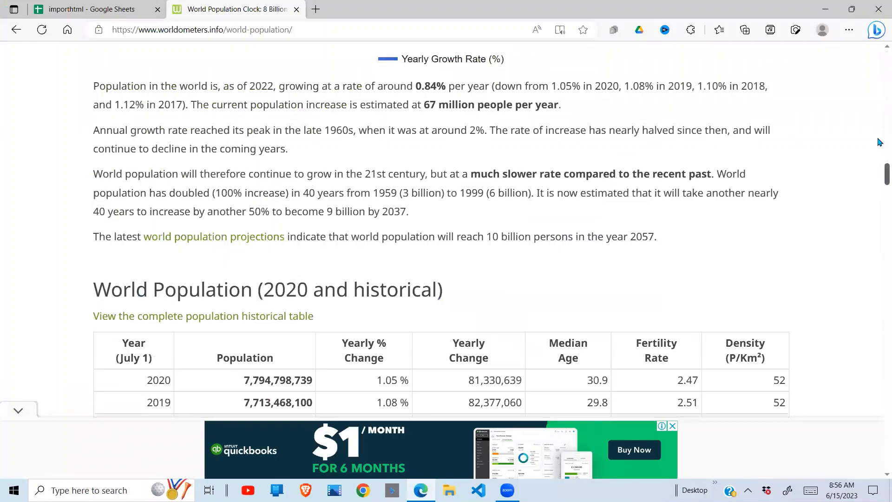
scroll(879, 116, up, 10)
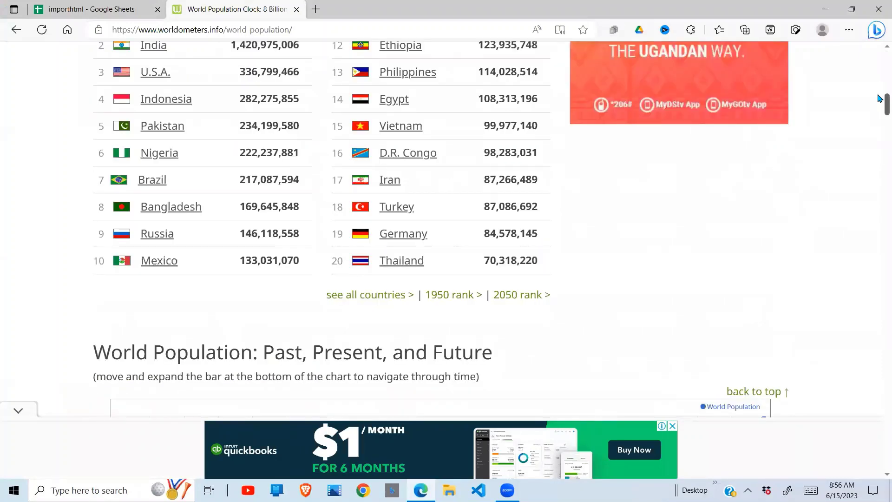
scroll(879, 98, up, 3)
click(92, 9)
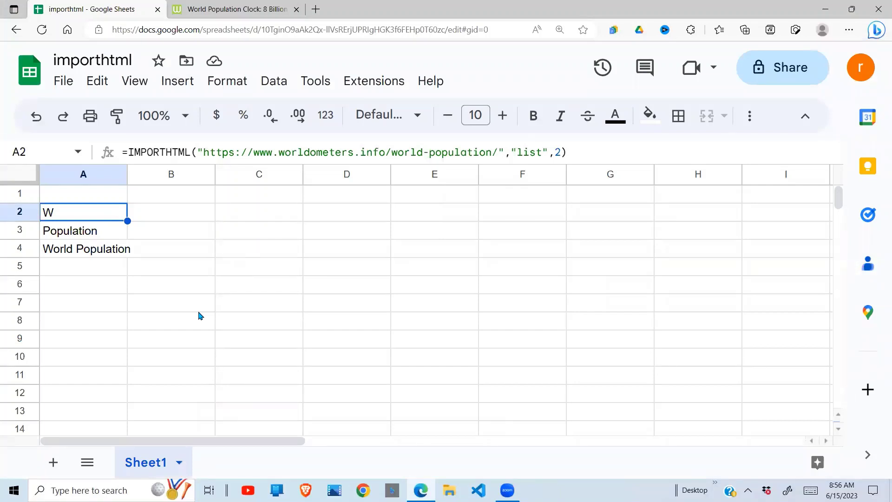
- Change the A2 IMPORTHTML formula's query to "table", keeping index 2, and run the import
click(541, 152)
key(BackSpace)
key(BackSpace)
key(BackSpace)
key(BackSpace)
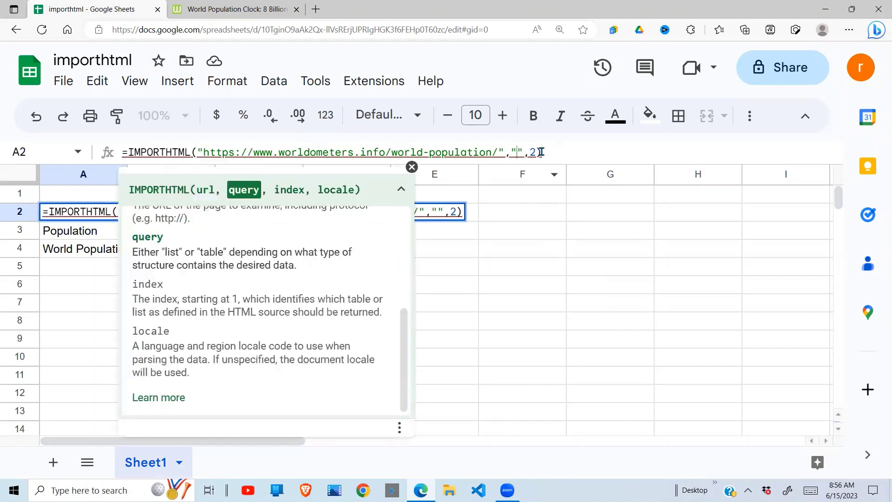
text(table)
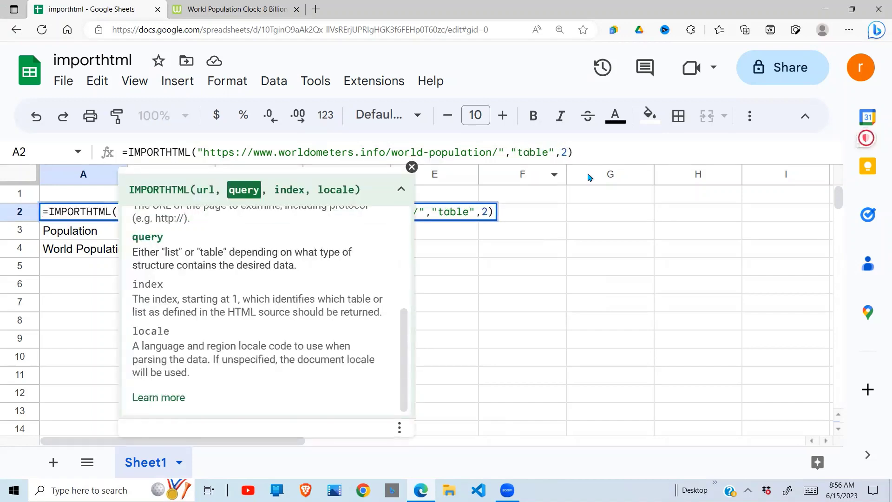
key(Return)
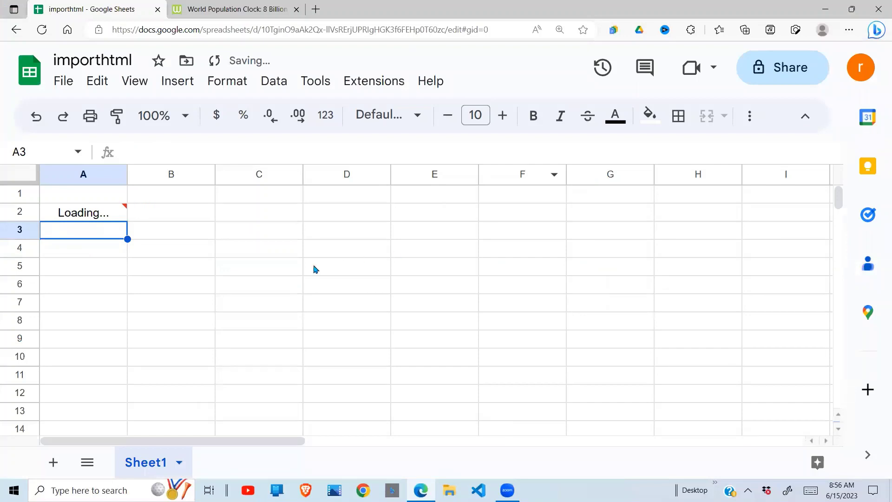
- Examine the imported table's Population column, checking the Worldometer page briefly for comparison
click(174, 318)
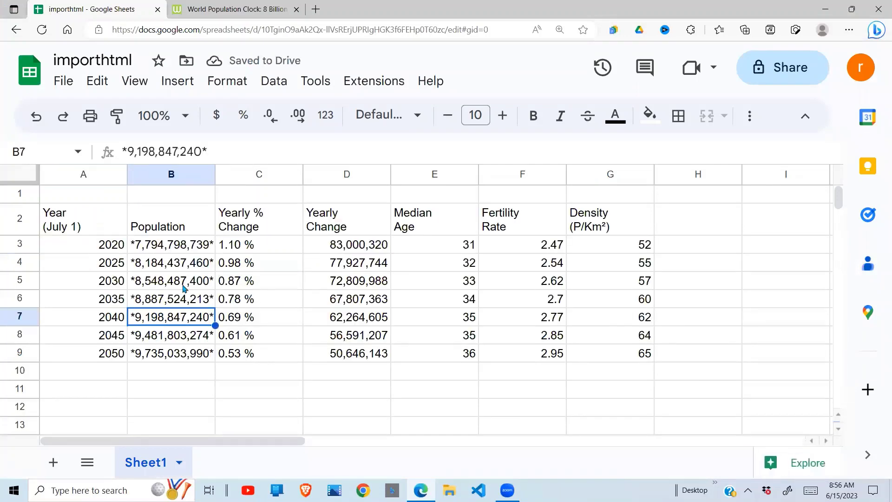
click(138, 222)
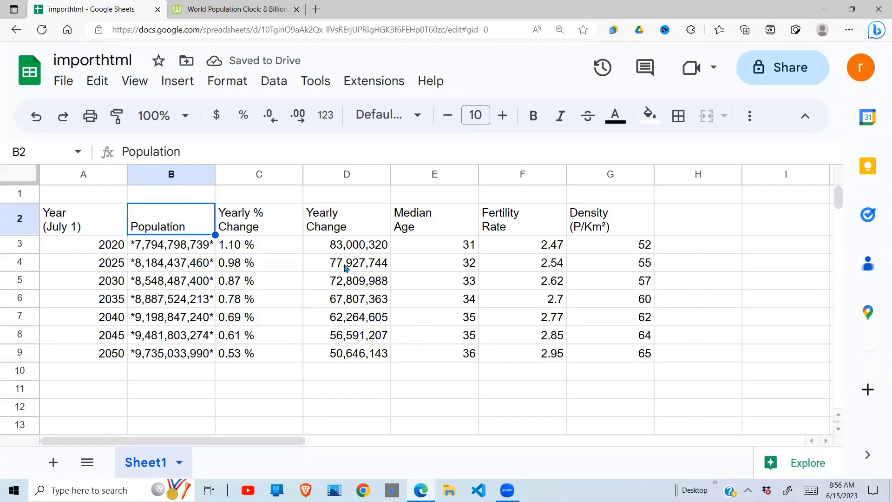
click(251, 11)
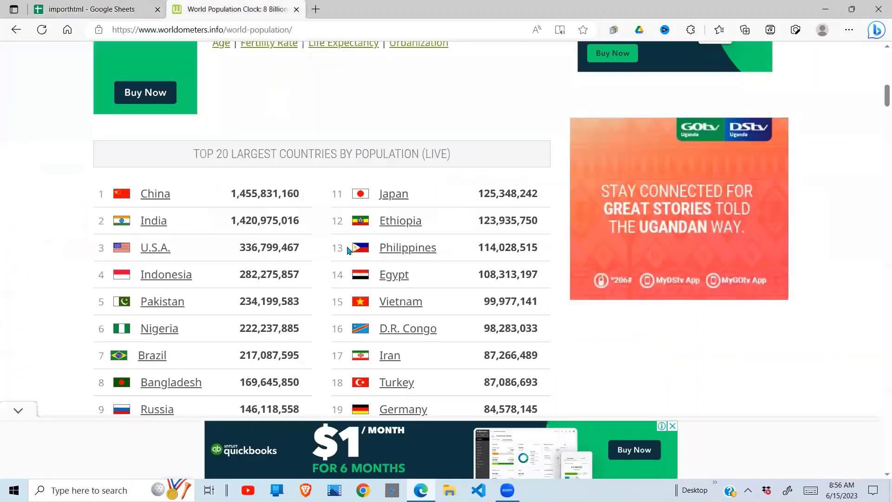
click(98, 7)
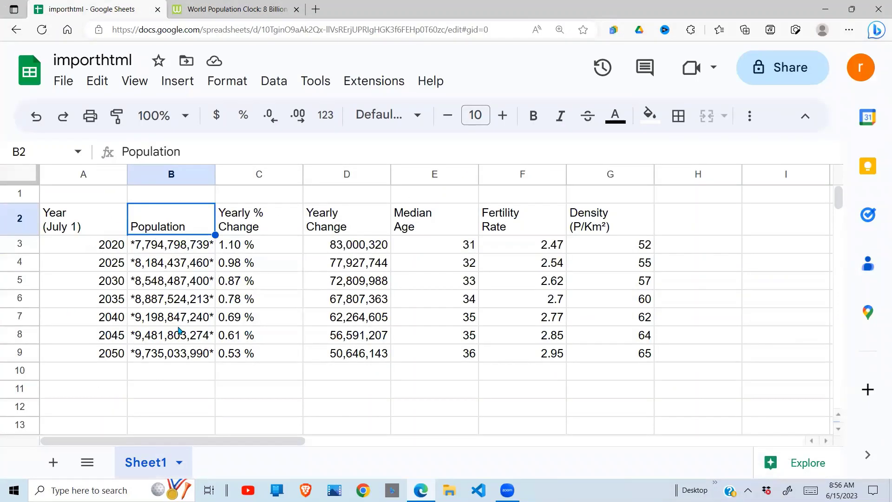
click(202, 320)
click(201, 341)
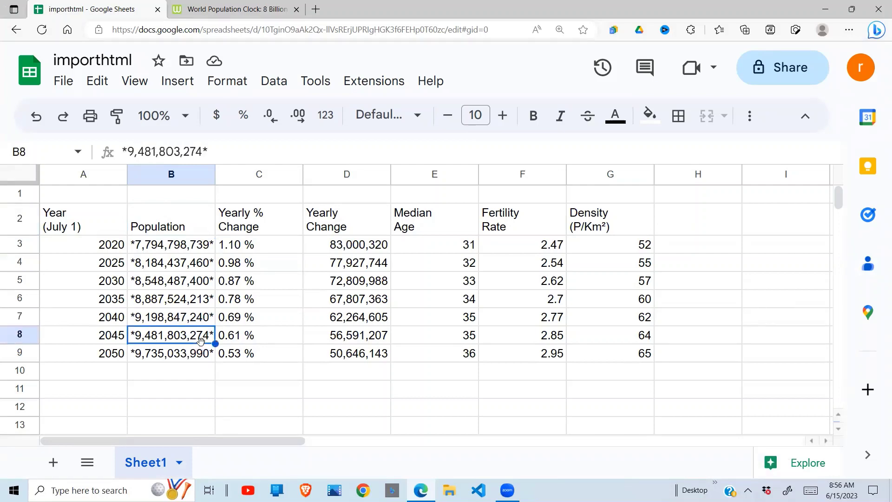